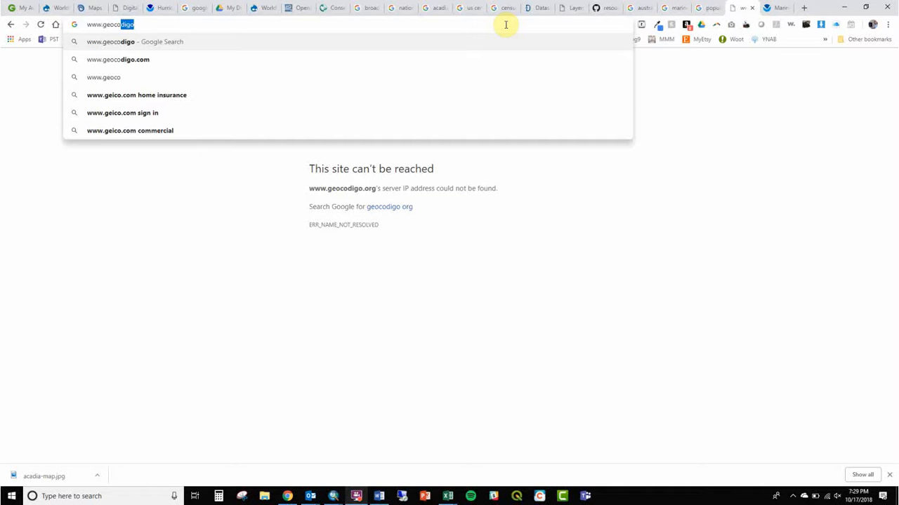
pyautogui.hotkey('ctrl', 'a')
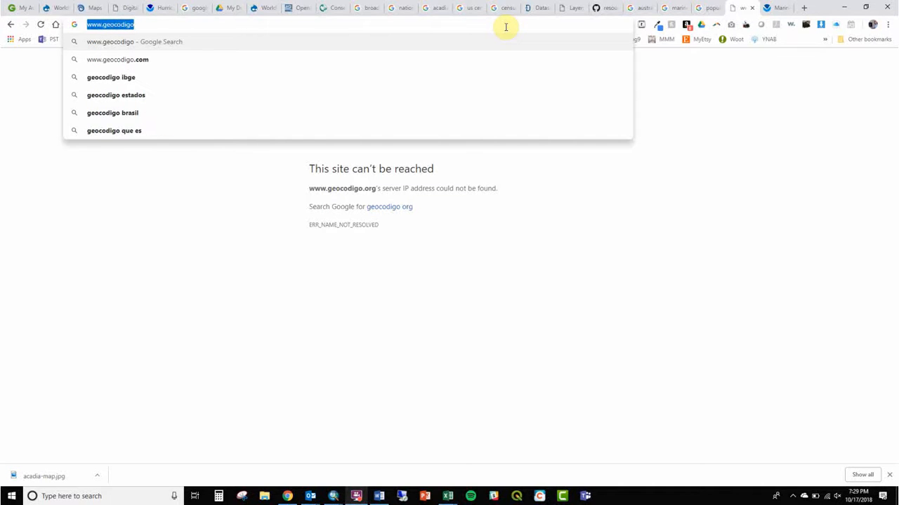
pyautogui.write('www.naturalearthdata.com/downloads/')
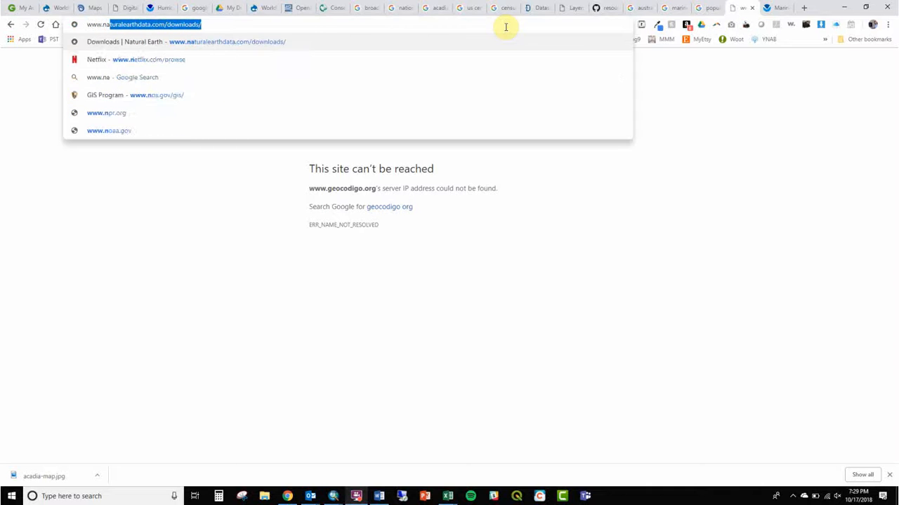
pyautogui.press('Return')
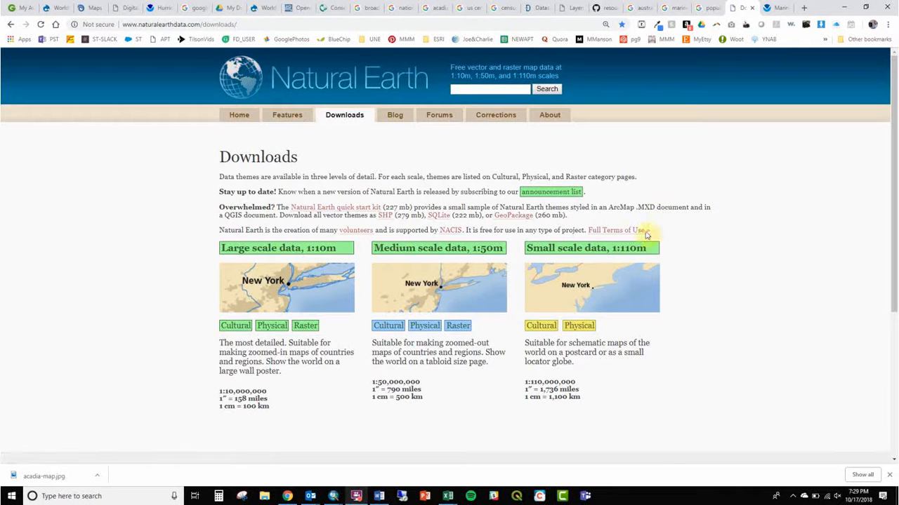
pyautogui.click(546, 327)
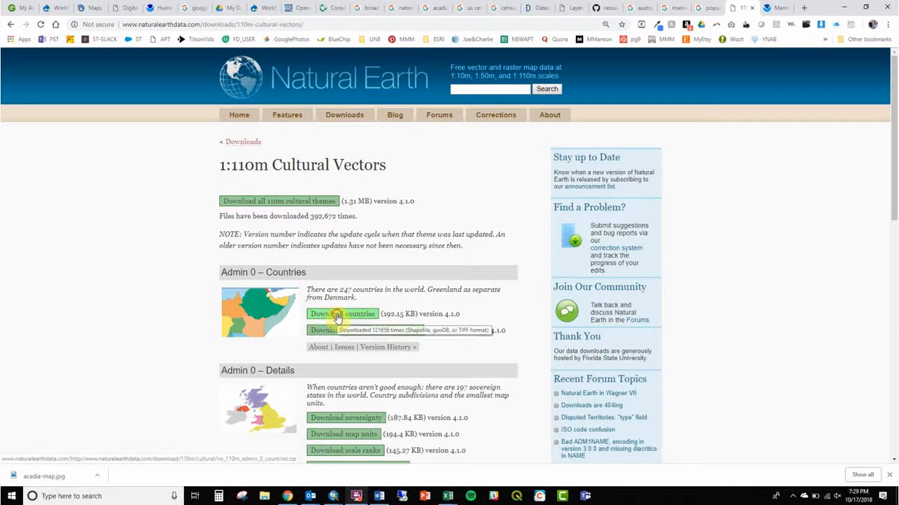
pyautogui.click(337, 315)
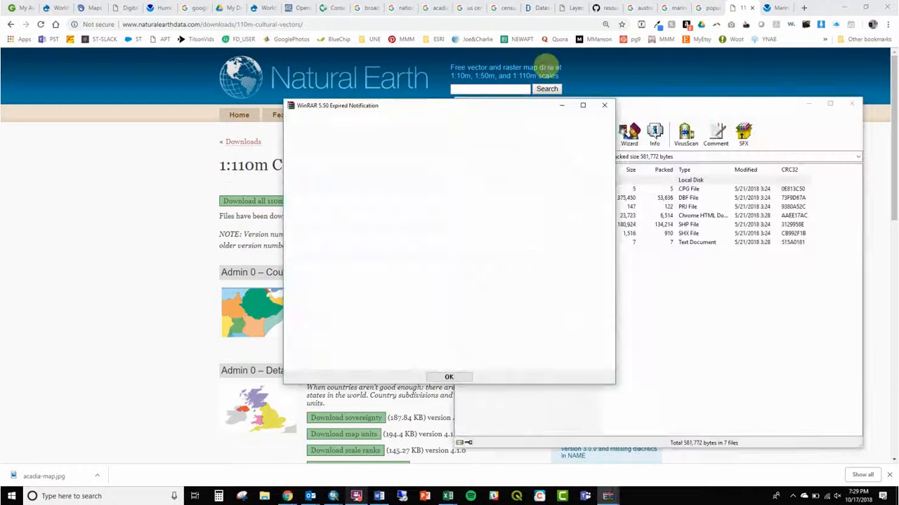
# Extract the downloaded countries archive into a new ne_110m_admin_0_countries folder under GIS161_Fall2018\Data on the Desktop, and close the archive window
pyautogui.click(603, 105)
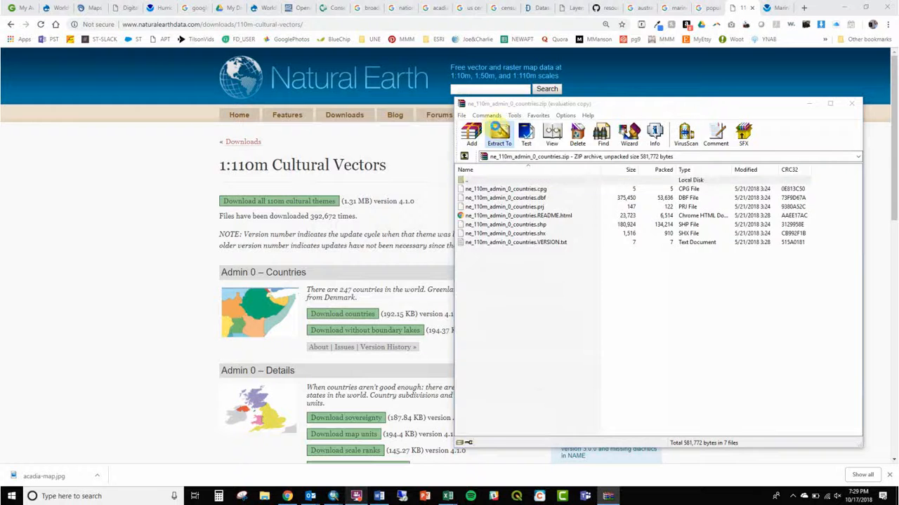
pyautogui.click(499, 132)
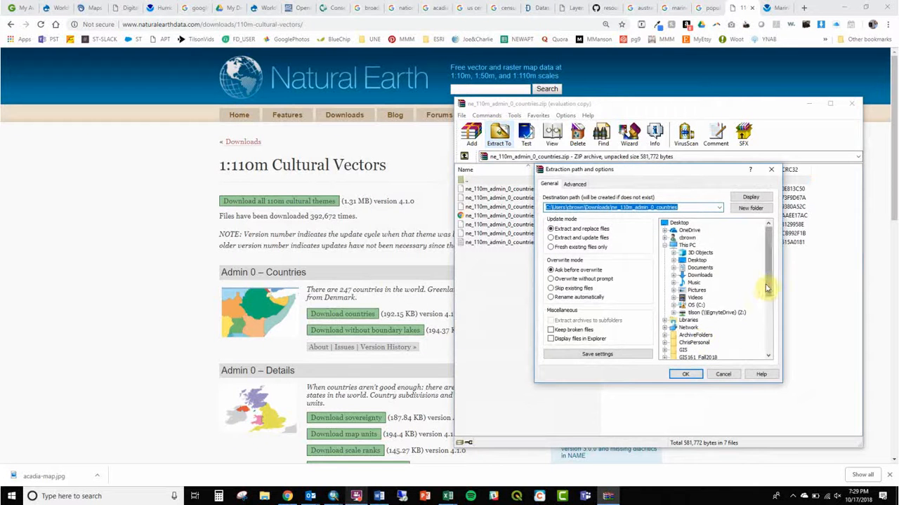
pyautogui.moveTo(766, 288); pyautogui.dragTo(766, 307)
pyautogui.click(665, 321)
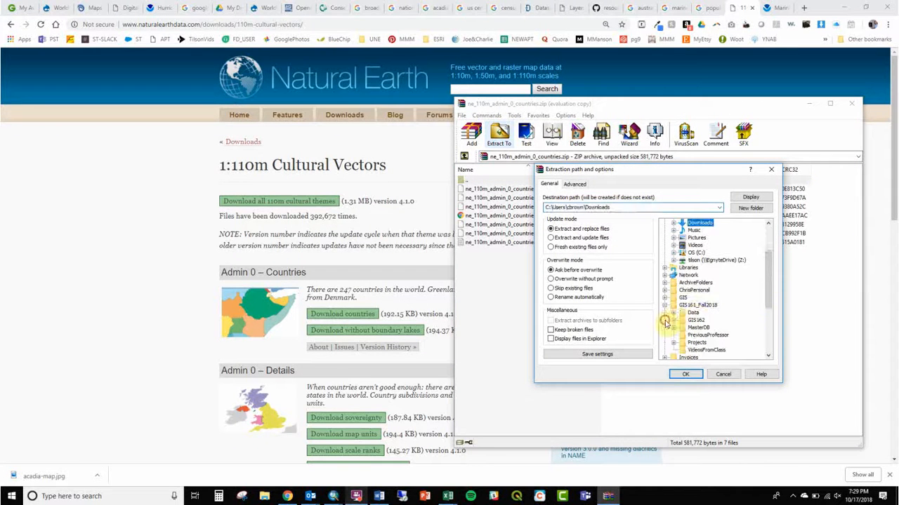
pyautogui.click(675, 313)
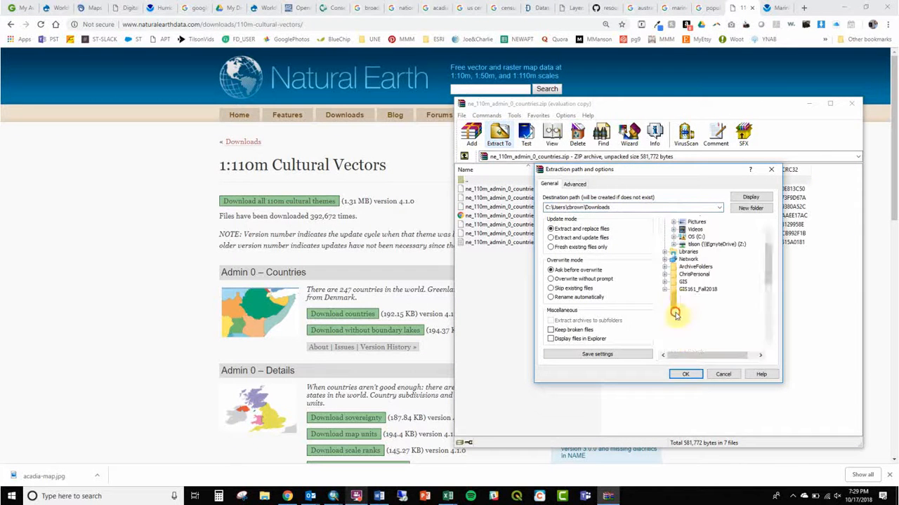
pyautogui.click(693, 268)
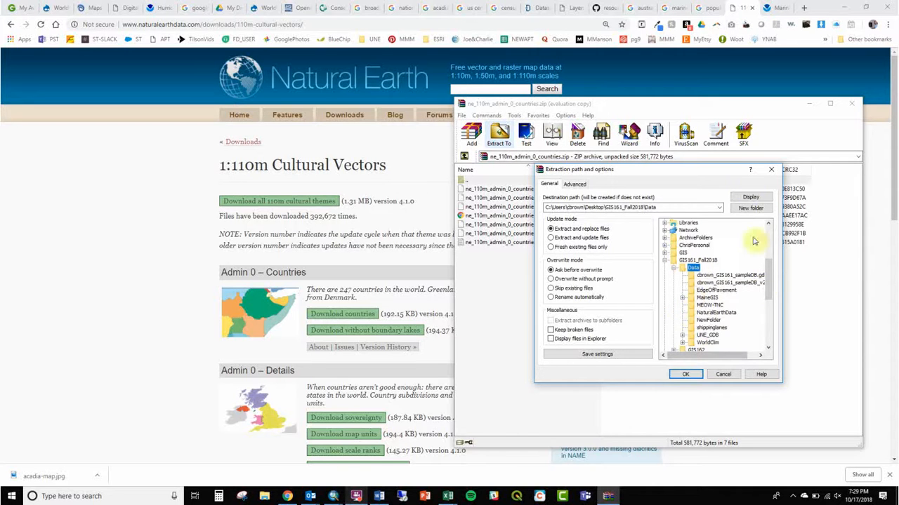
pyautogui.click(749, 207)
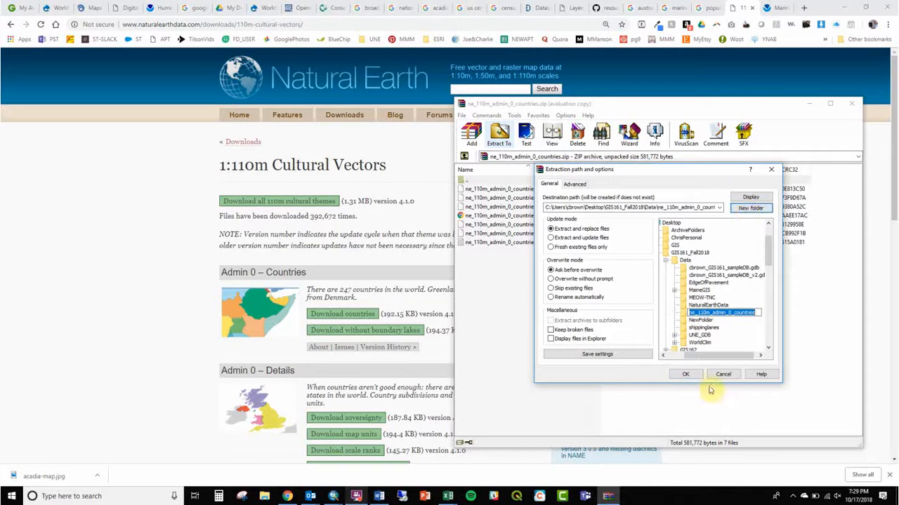
pyautogui.click(688, 375)
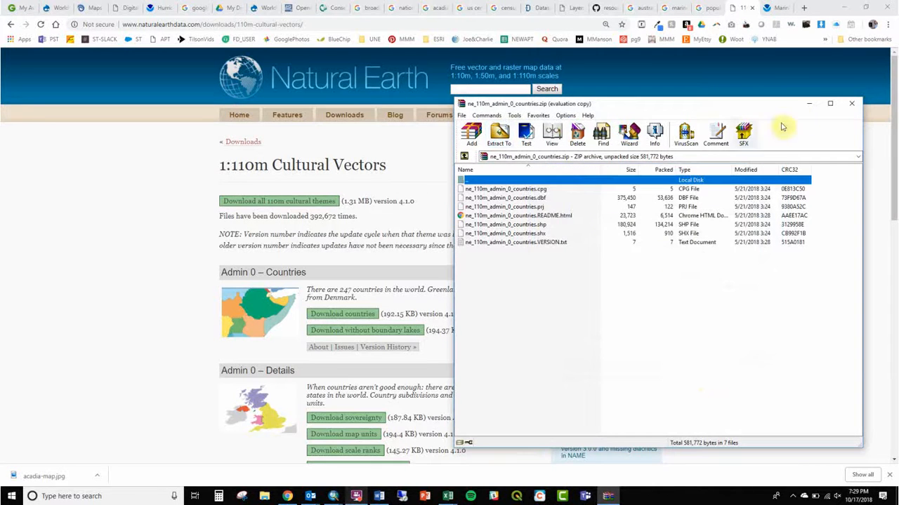
pyautogui.click(850, 103)
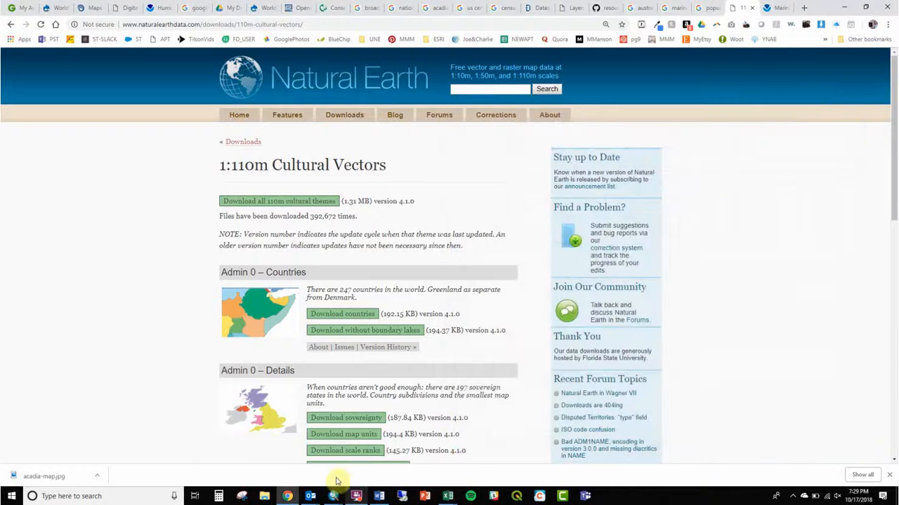
# Switch to the untitled ArcMap document and dismiss the Getting Started dialog to work in a blank map
pyautogui.moveTo(333, 495)
pyautogui.click(407, 453)
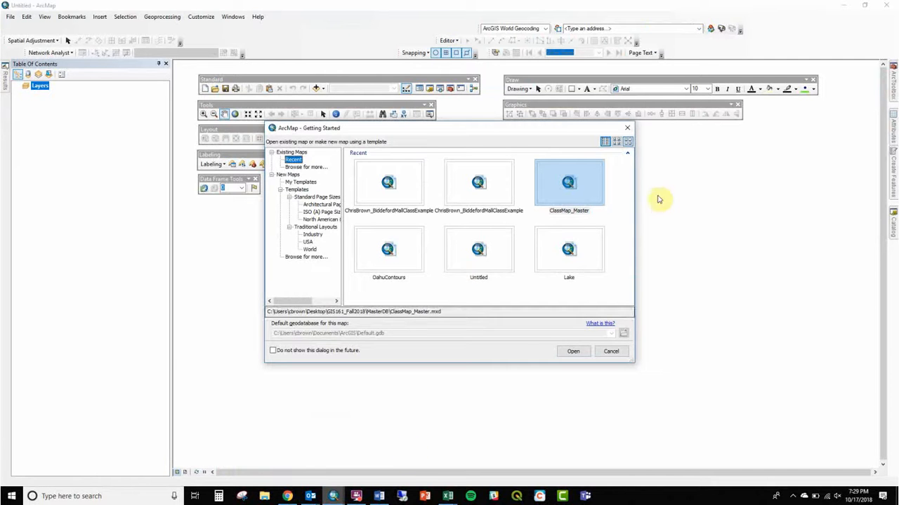
pyautogui.click(627, 128)
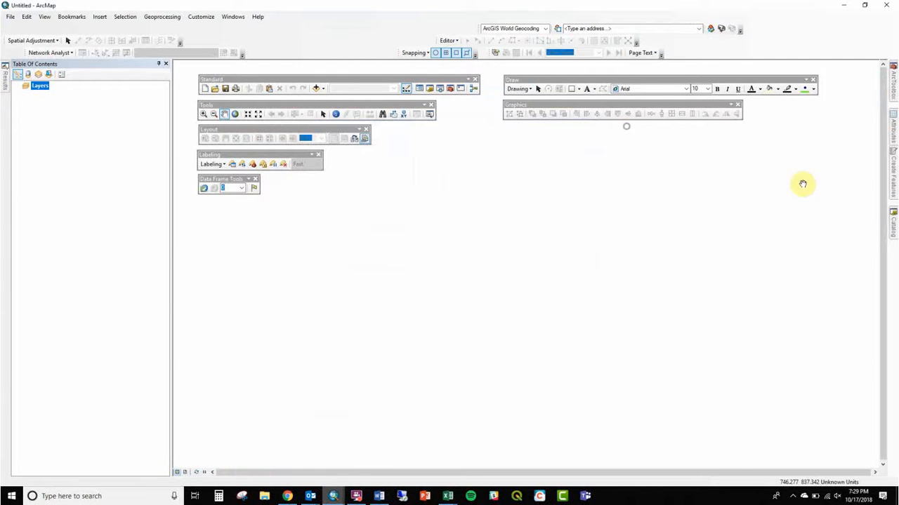
# Add the countries shapefile from Desktop\GIS161_Fall2018\Data\ne_110m_admin_0_countries to the map
pyautogui.click(892, 219)
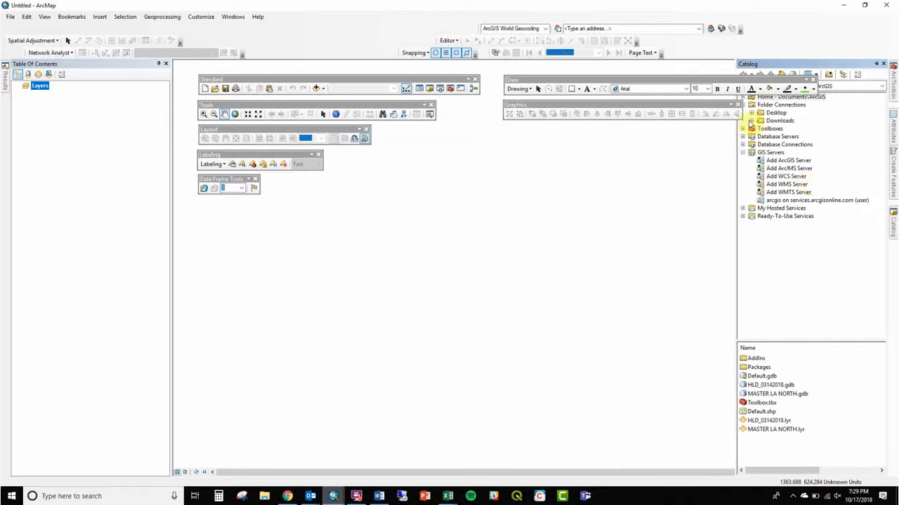
pyautogui.click(752, 121)
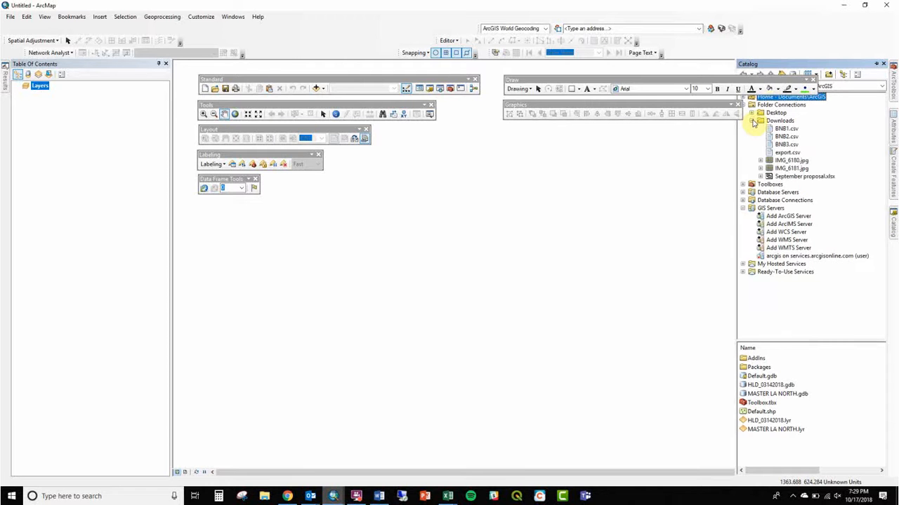
pyautogui.click(752, 113)
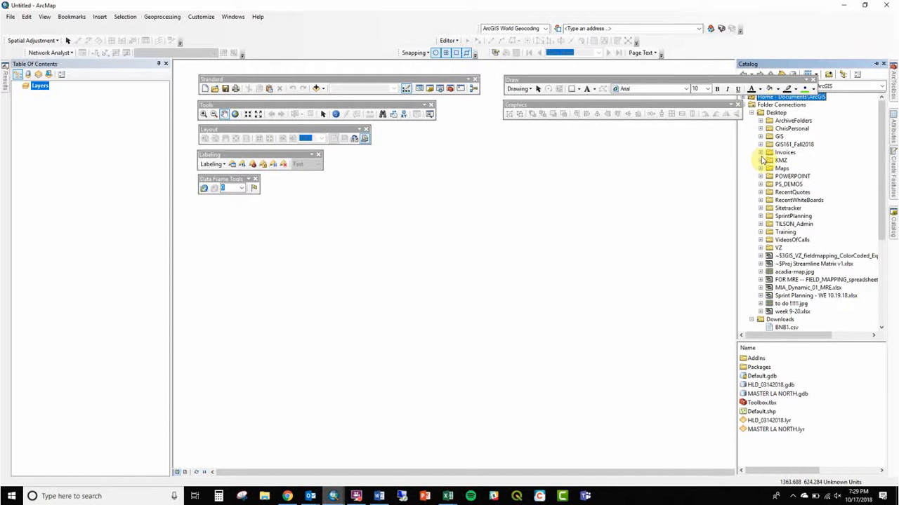
pyautogui.click(760, 144)
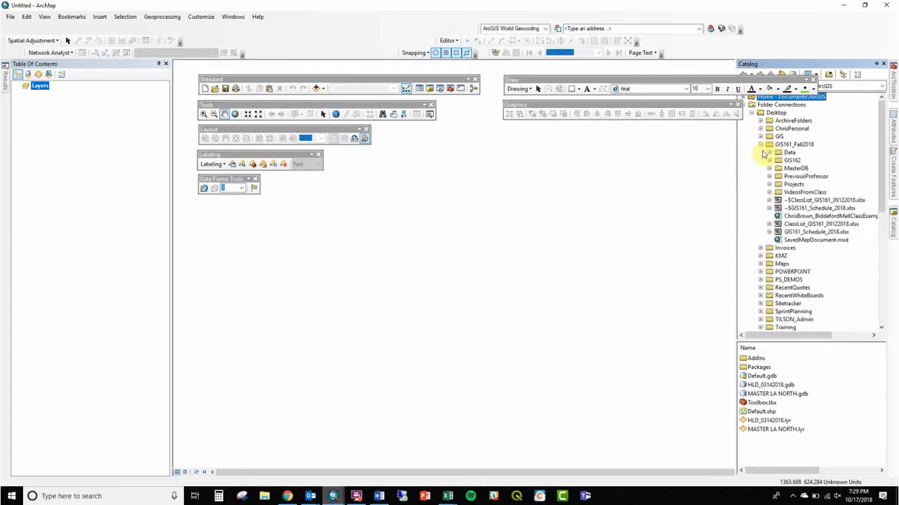
pyautogui.click(769, 152)
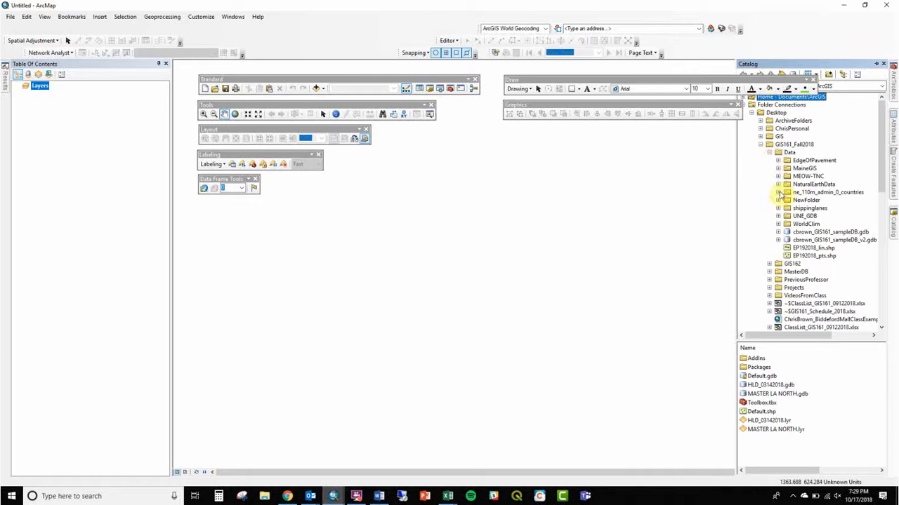
pyautogui.click(778, 193)
pyautogui.moveTo(804, 200); pyautogui.dragTo(648, 204)
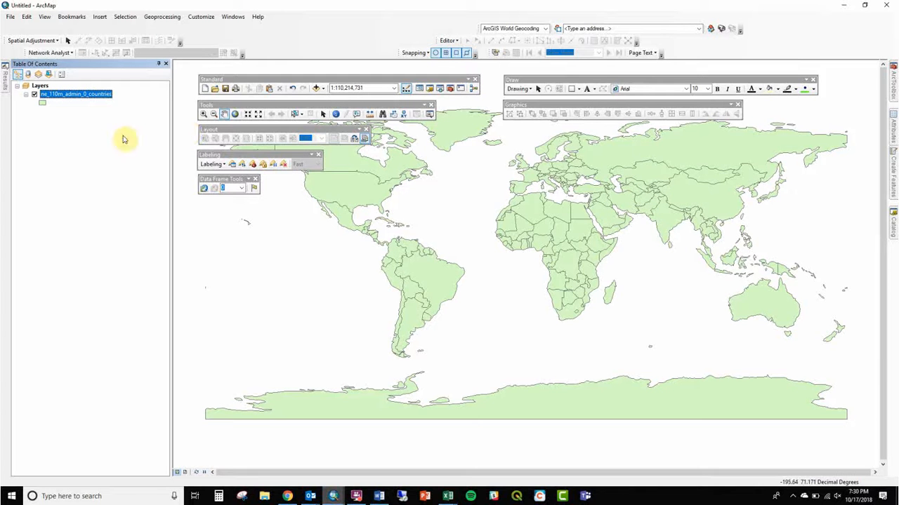
# Open the attribute table of the ne_110m_admin_0_countries layer and maximize its window
pyautogui.rightClick(106, 99)
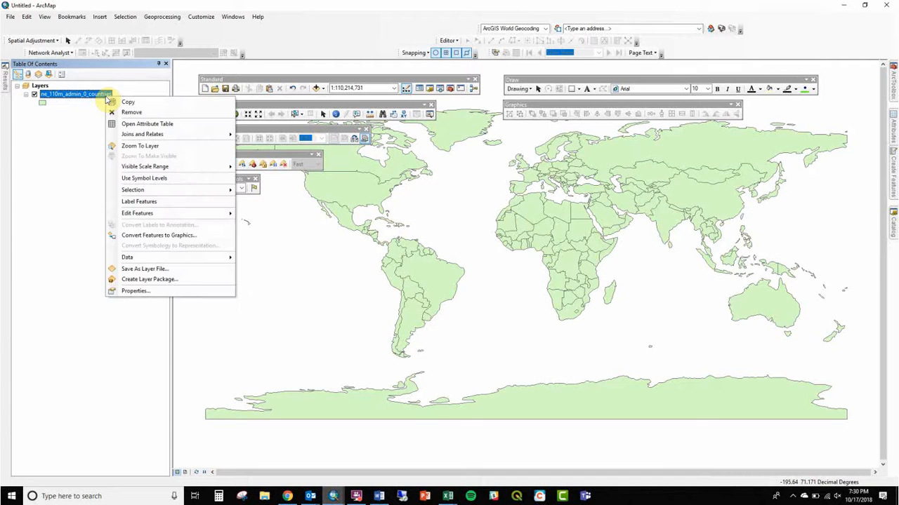
pyautogui.click(148, 123)
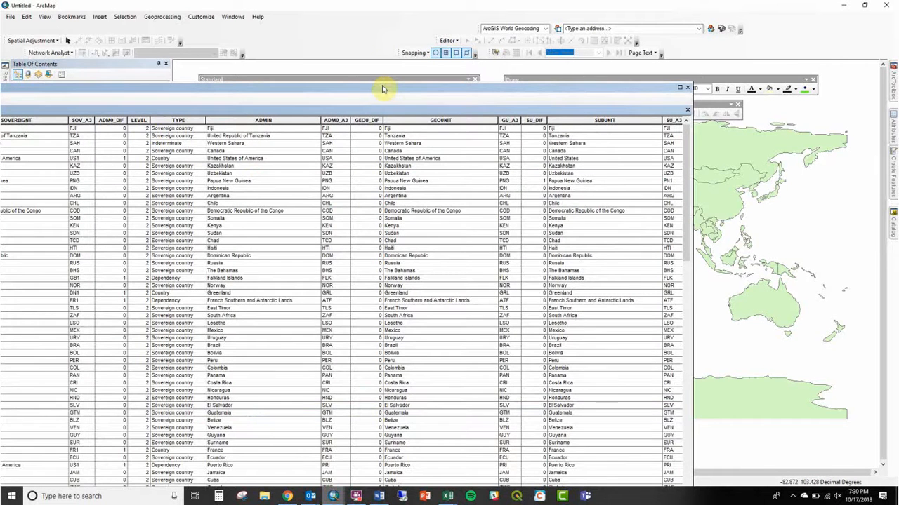
pyautogui.moveTo(382, 89); pyautogui.dragTo(573, 25)
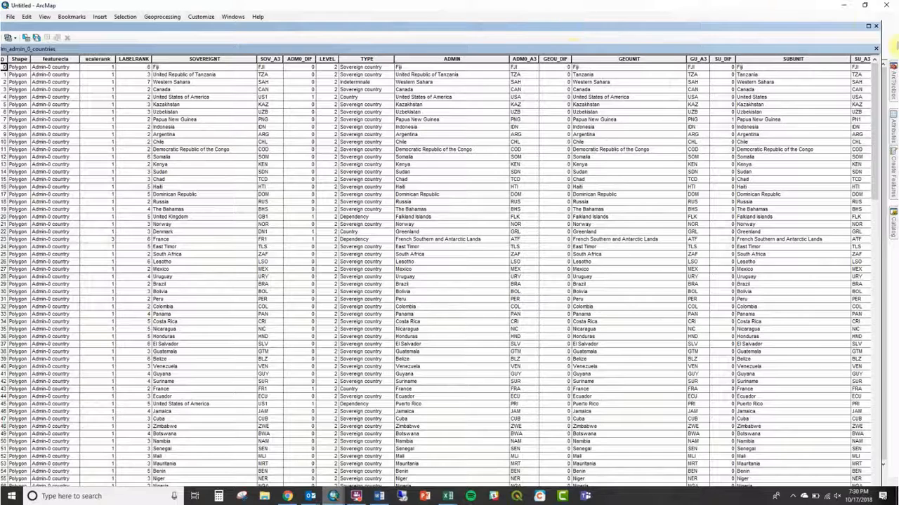
pyautogui.click(868, 26)
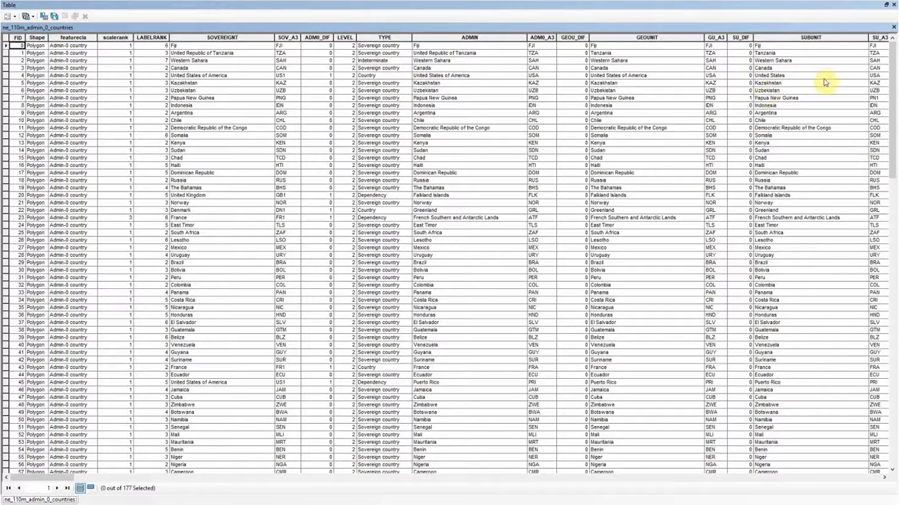
# Sort the countries attribute table in ascending order by the ADMIN field
pyautogui.click(247, 36)
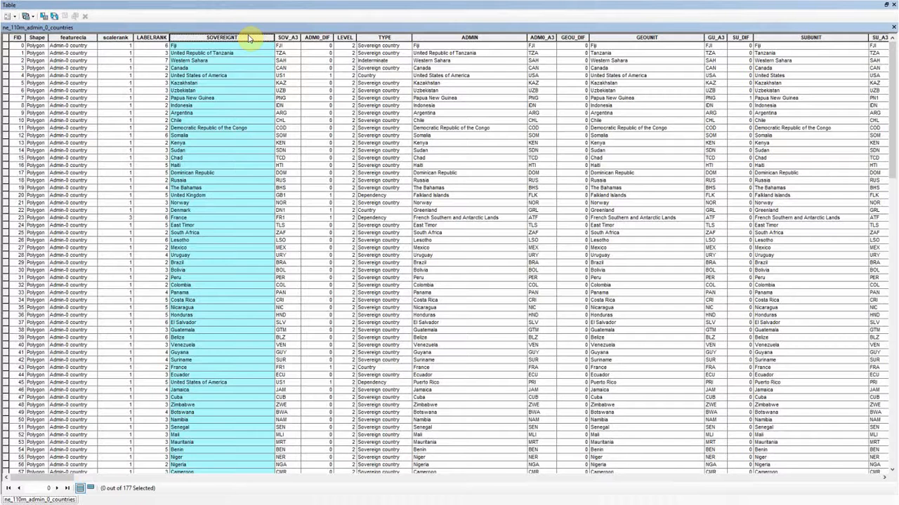
pyautogui.click(458, 39)
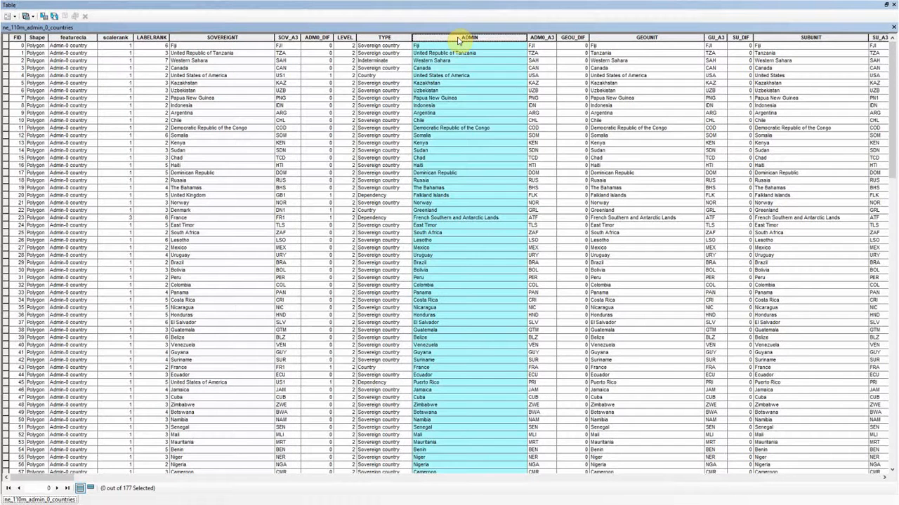
pyautogui.doubleClick(458, 38)
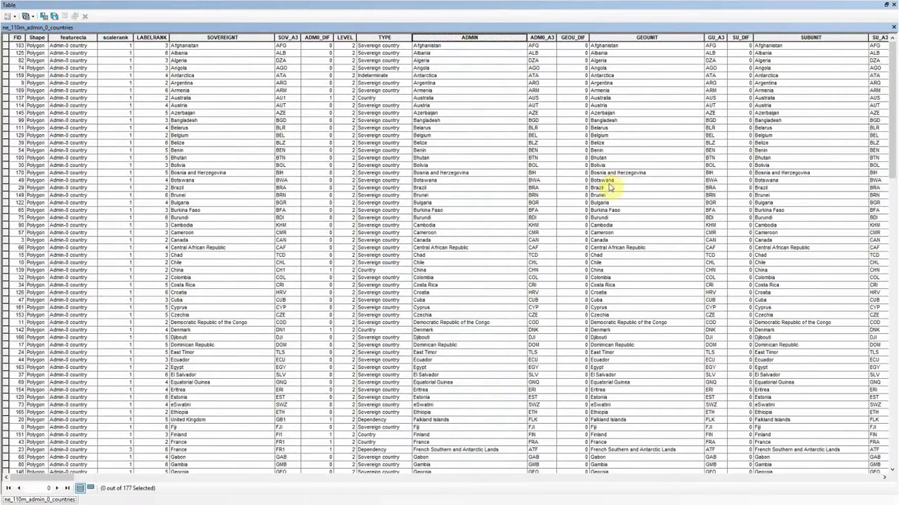
# Examine the ADMIN and ADM0_A3 fields and the translated country name fields at the table's far end, and close the table
pyautogui.moveTo(891, 107); pyautogui.dragTo(871, 74)
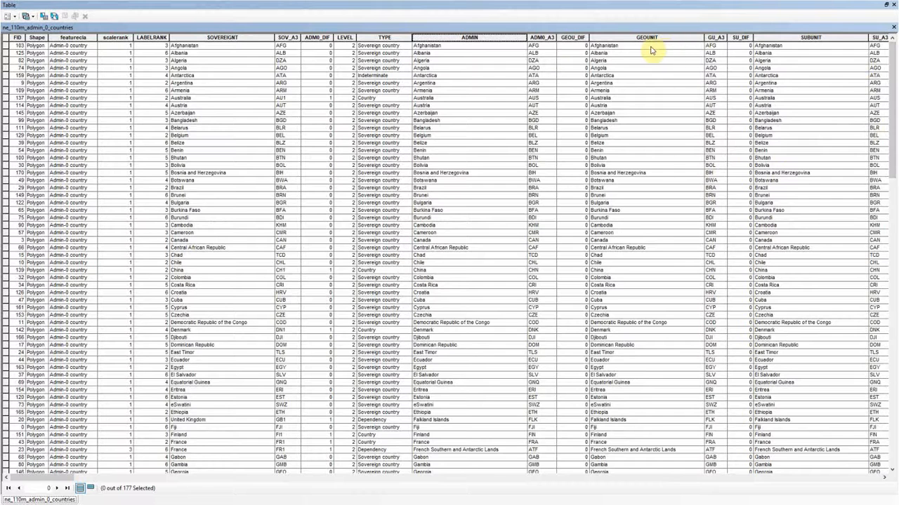
pyautogui.click(491, 40)
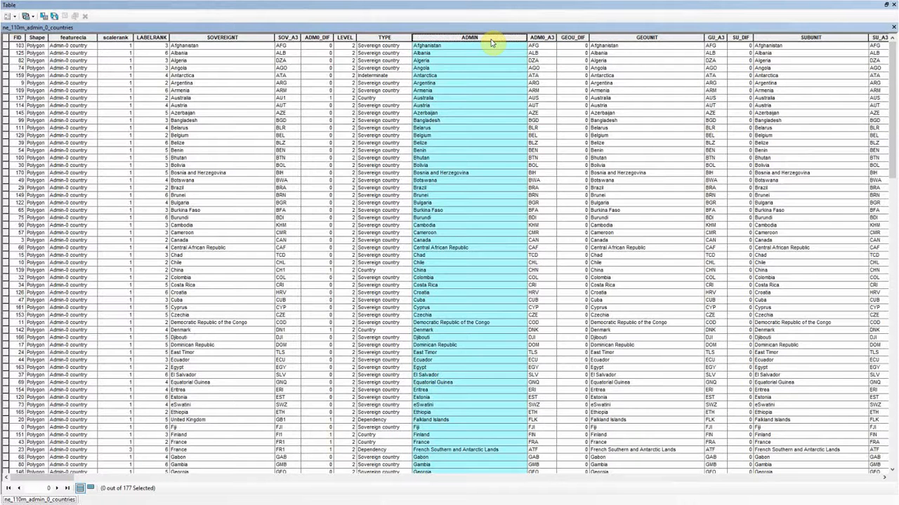
pyautogui.click(538, 39)
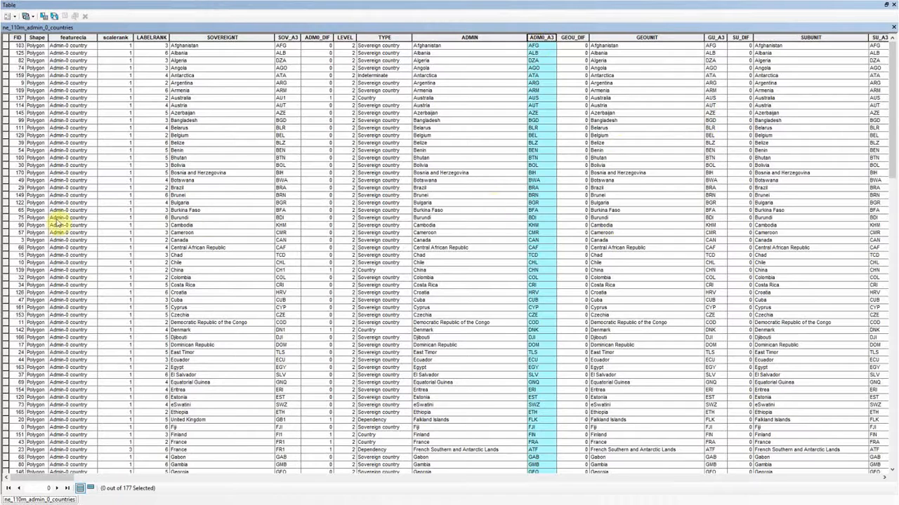
pyautogui.moveTo(71, 477); pyautogui.dragTo(883, 494)
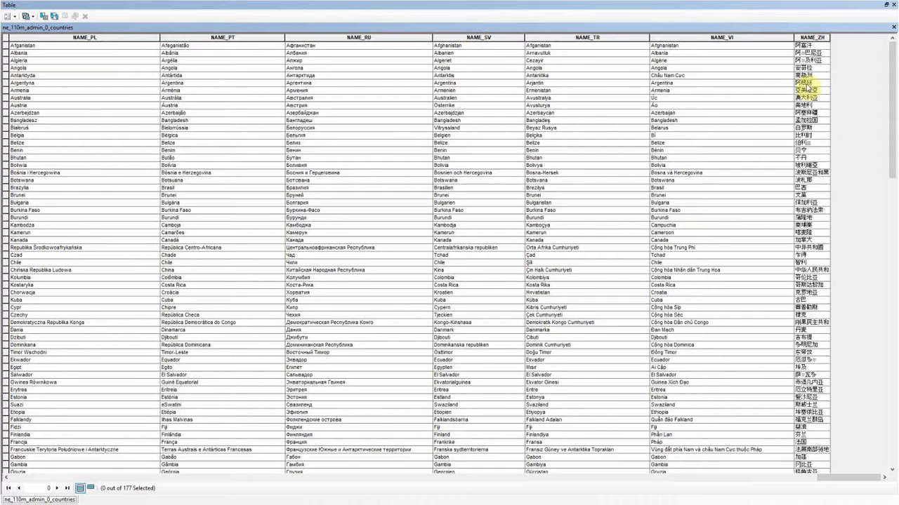
pyautogui.moveTo(842, 482); pyautogui.dragTo(54, 484)
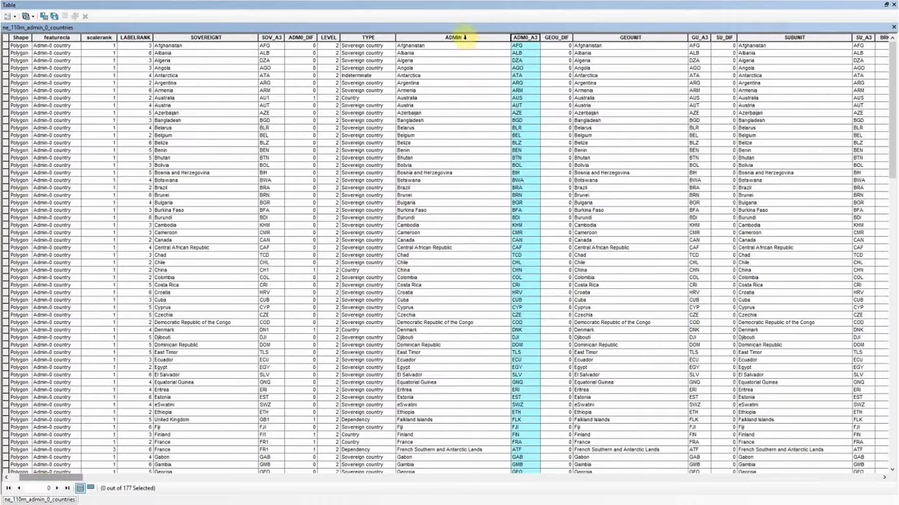
pyautogui.click(461, 37)
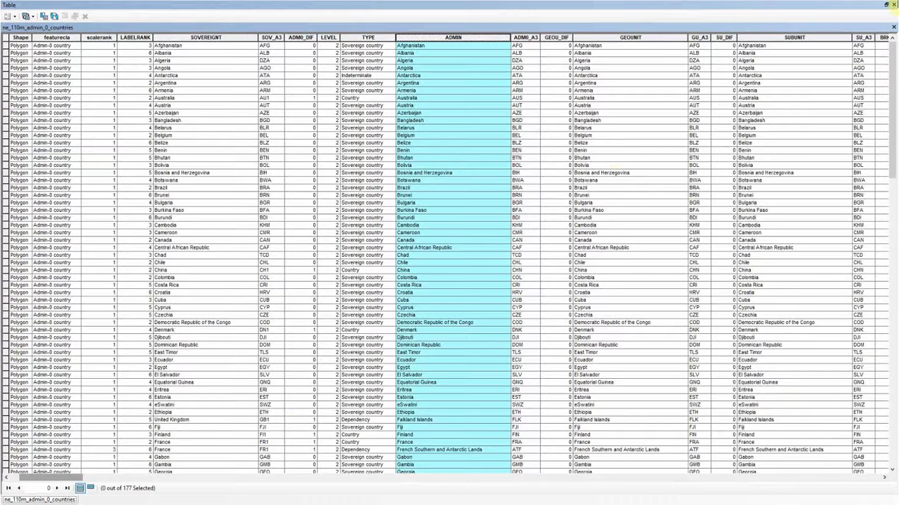
pyautogui.click(887, 5)
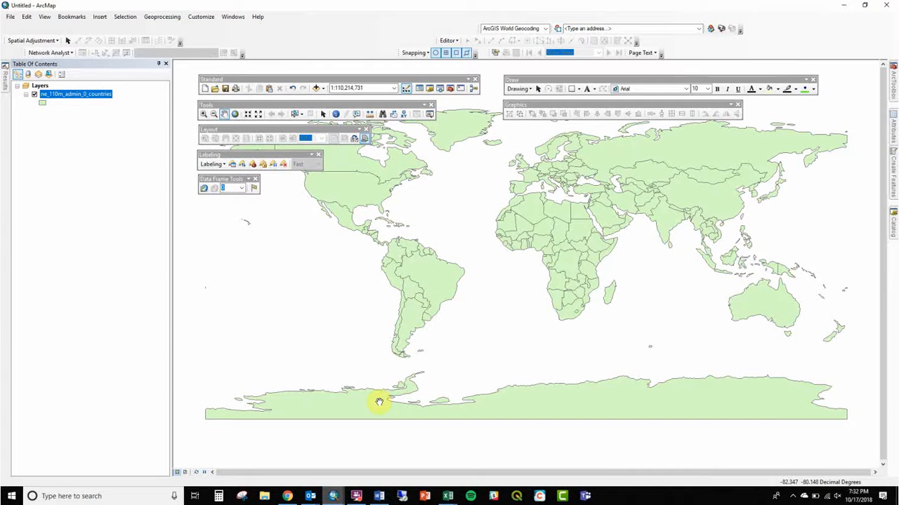
# Switch to Chrome and search Google for "co2 emissions by country" in a new tab
pyautogui.click(292, 497)
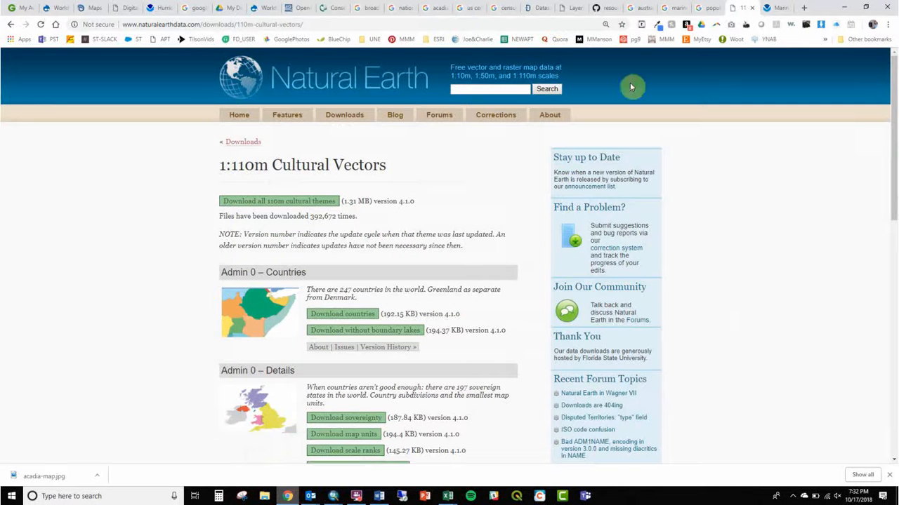
pyautogui.click(804, 8)
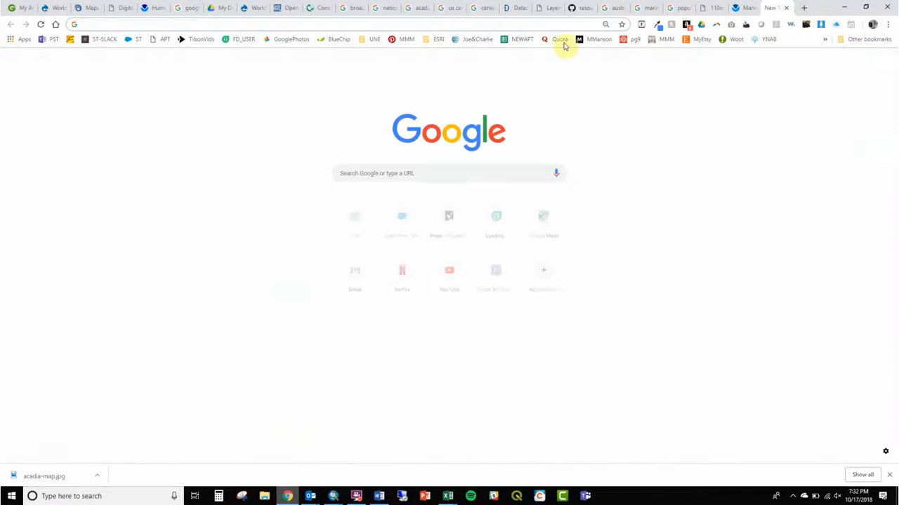
pyautogui.click(544, 26)
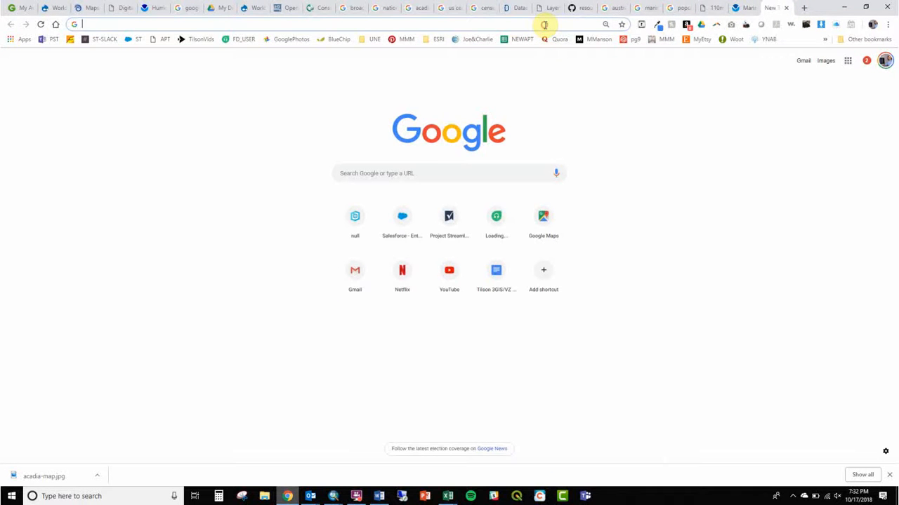
pyautogui.write('number of')
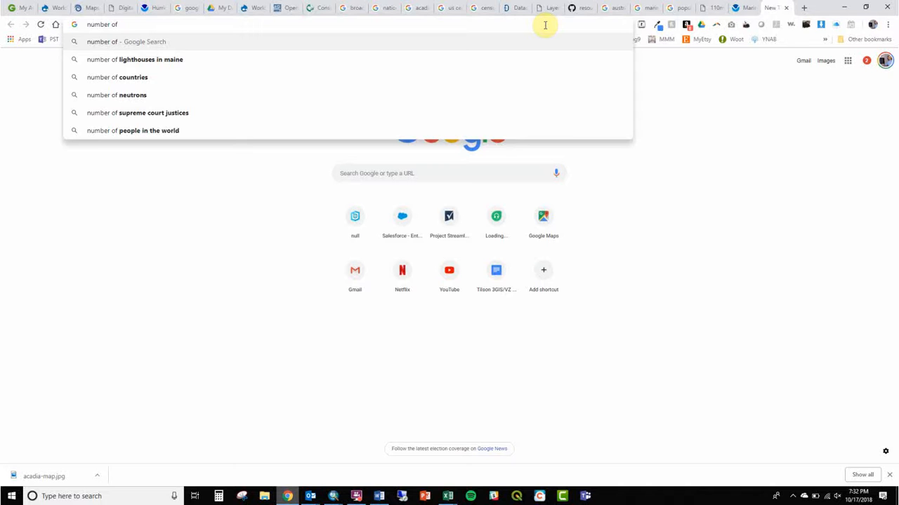
pyautogui.hotkey('ctrl', 'a')
pyautogui.write('co')
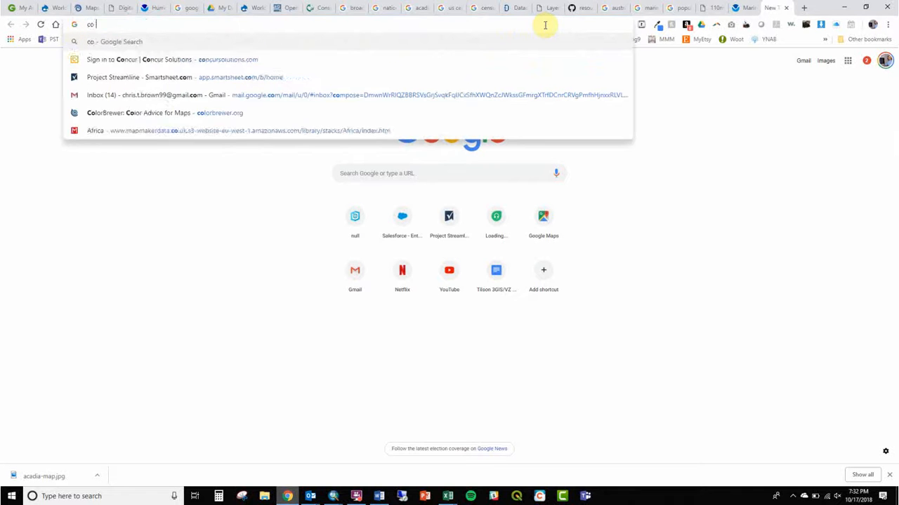
pyautogui.write('2 emiss')
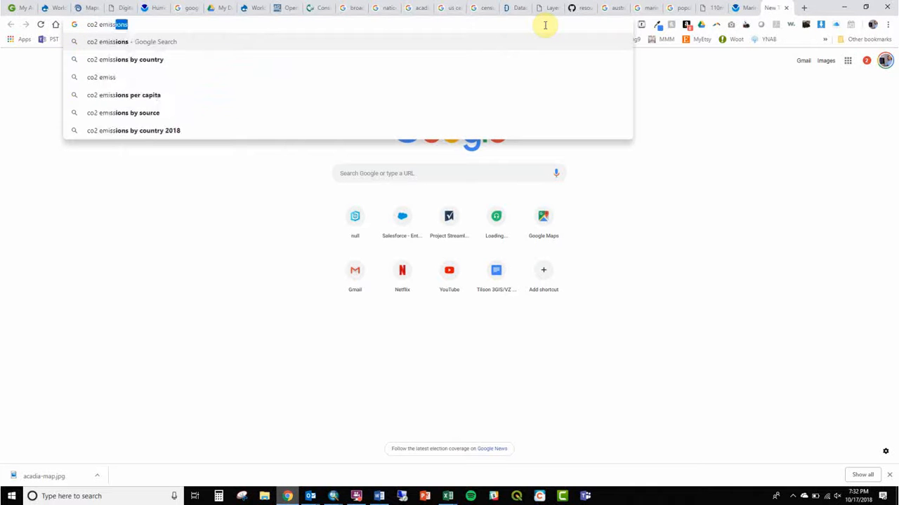
pyautogui.press('BackSpace')
pyautogui.press('Up')
pyautogui.press('Return')
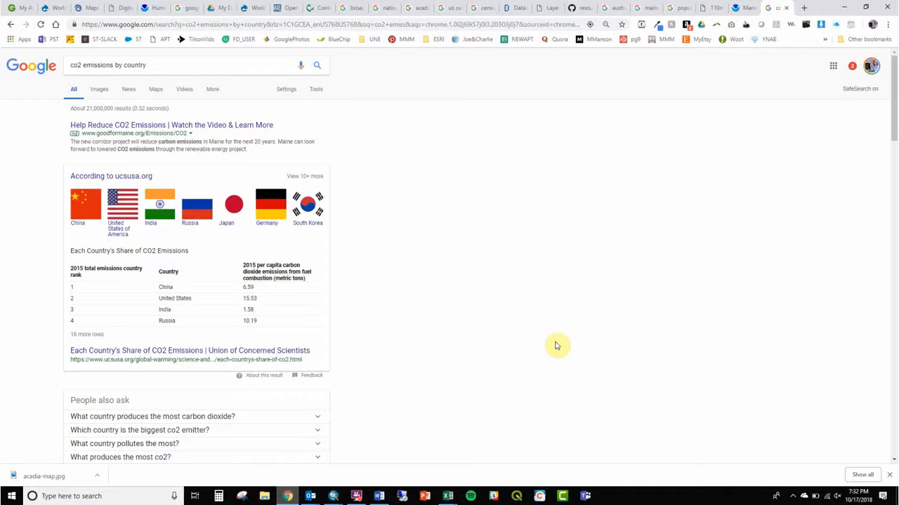
# Open the Union of Concerned Scientists page on each country's share of CO2 emissions and dismiss its petition pop-up
pyautogui.click(143, 351)
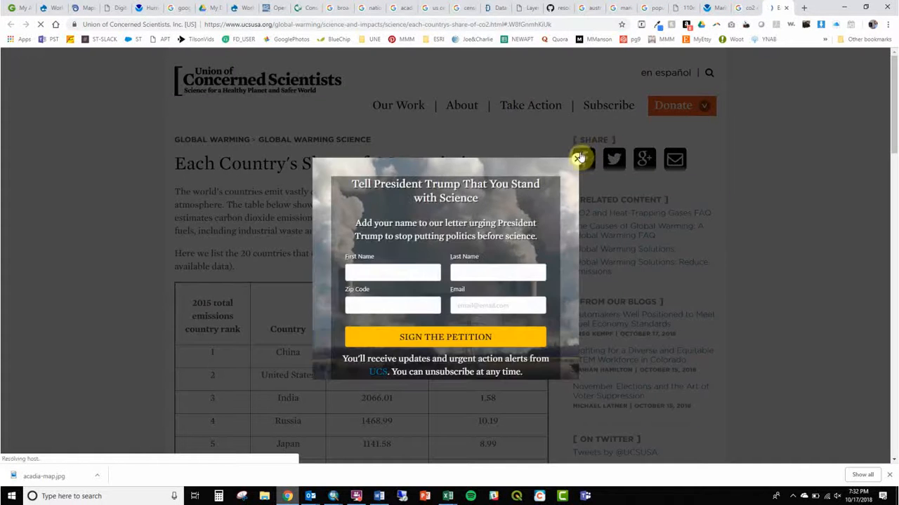
pyautogui.click(578, 159)
pyautogui.moveTo(236, 329); pyautogui.dragTo(417, 327)
pyautogui.click(428, 327)
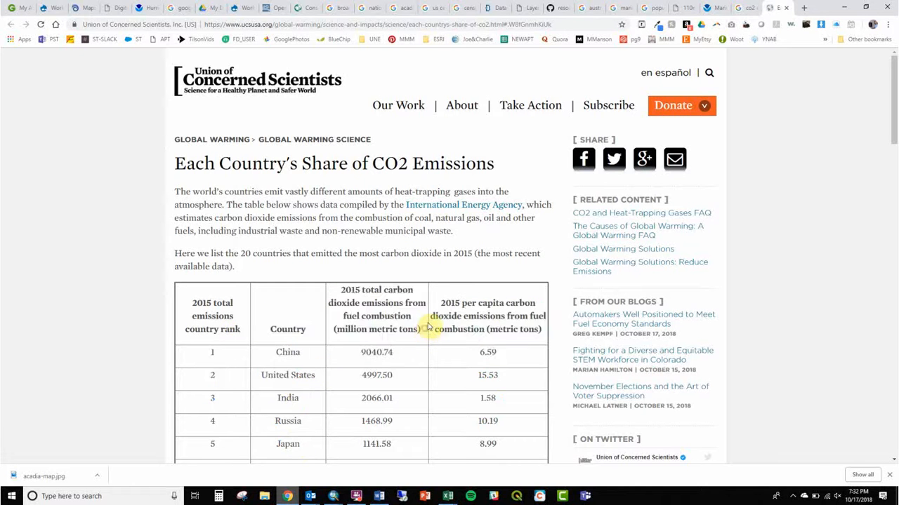
# Copy the whole 2015 carbon dioxide emissions table, from the header row through Poland
pyautogui.scroll(-3, 427, 327)
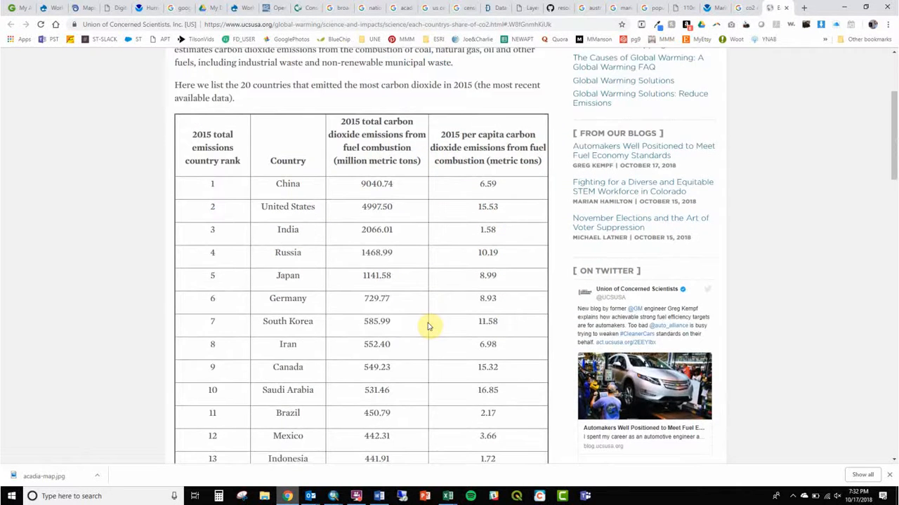
pyautogui.scroll(-1, 427, 327)
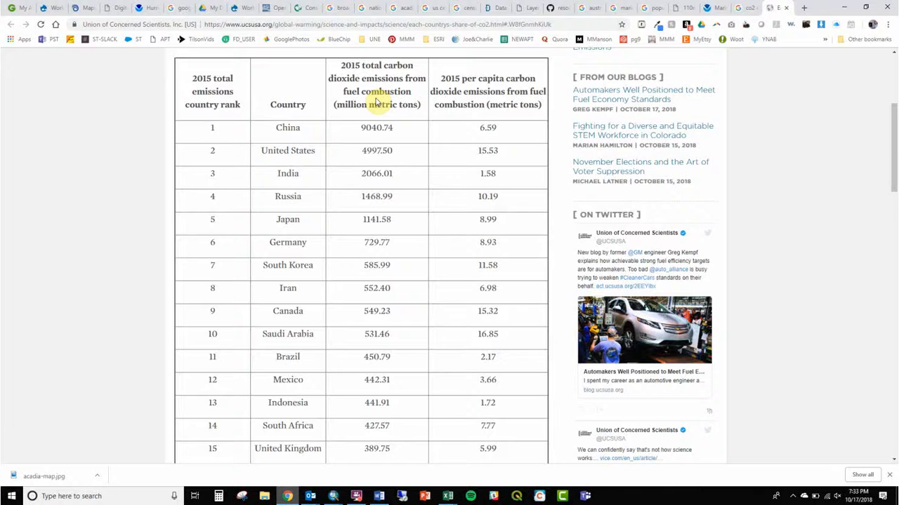
pyautogui.scroll(-5, 377, 105)
pyautogui.scroll(5, 376, 105)
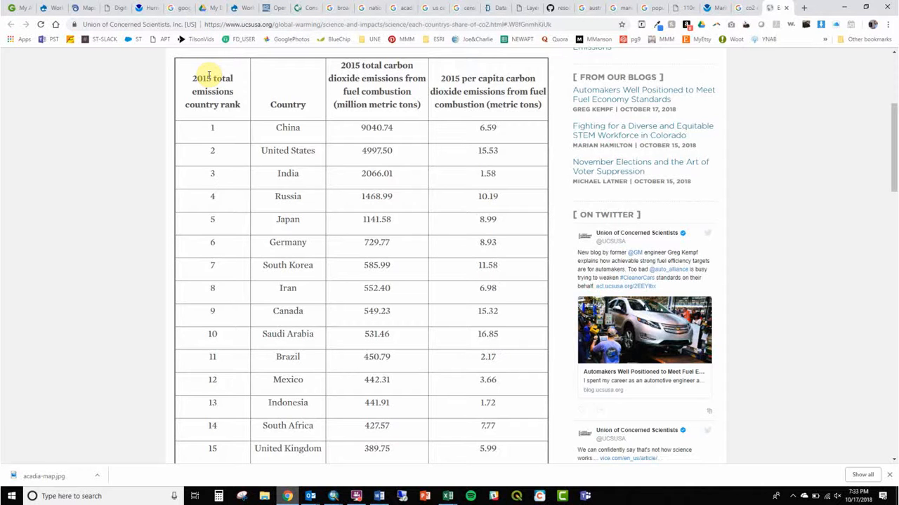
pyautogui.moveTo(193, 76); pyautogui.dragTo(501, 205)
pyautogui.rightClick(494, 209)
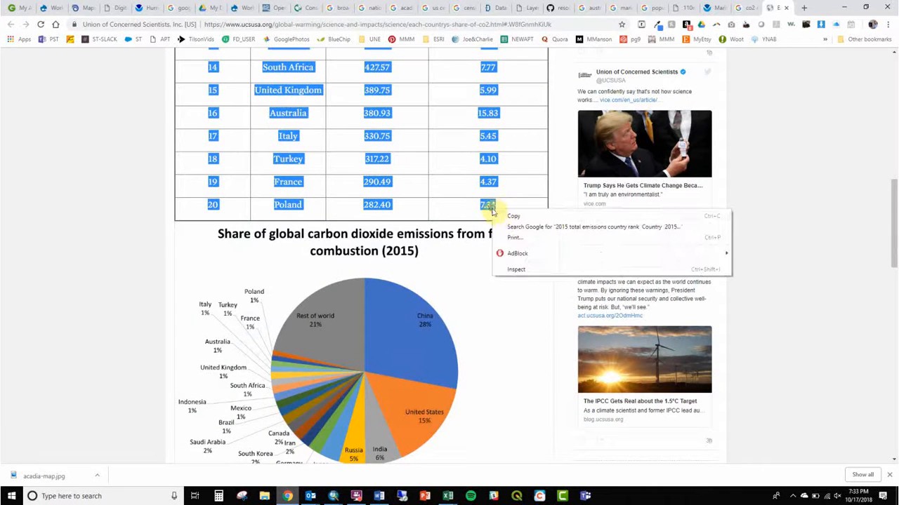
pyautogui.click(500, 216)
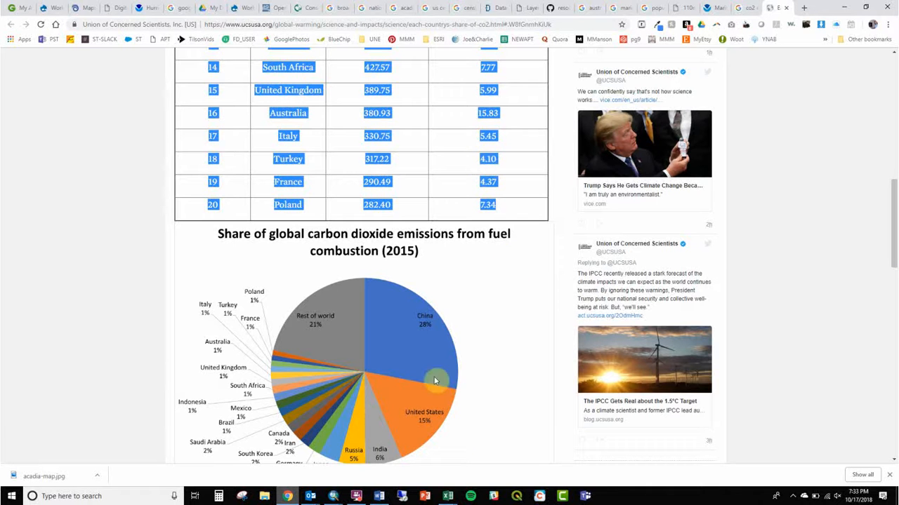
# Open a new blank Excel workbook and paste the emissions table at cell A1, matching destination formatting
pyautogui.click(447, 496)
pyautogui.rightClick(448, 496)
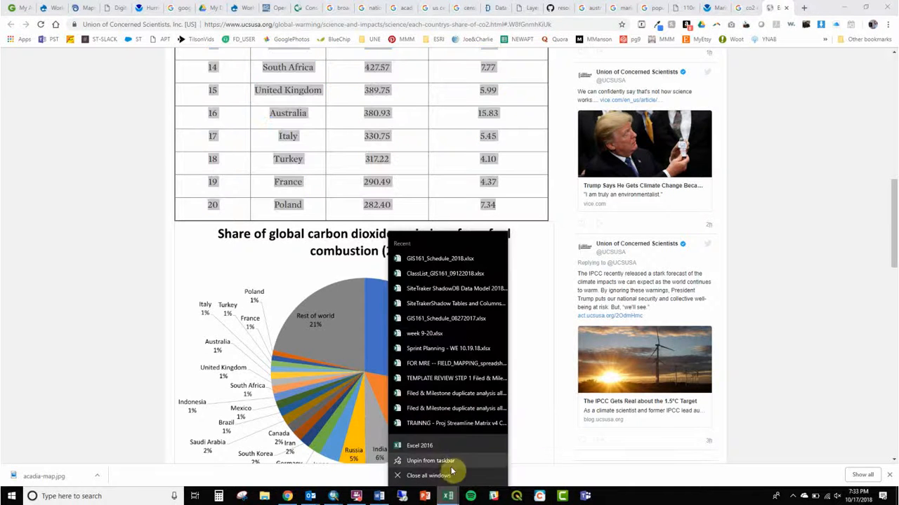
pyautogui.click(454, 456)
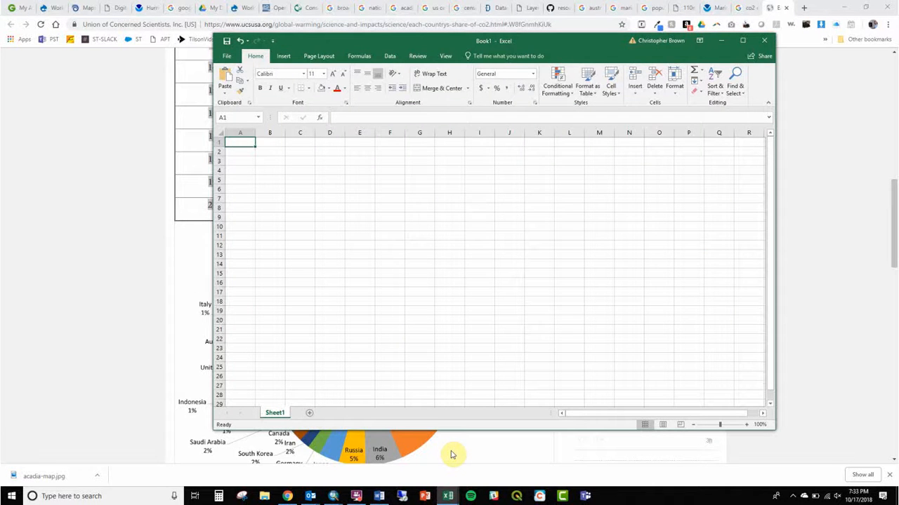
pyautogui.rightClick(241, 141)
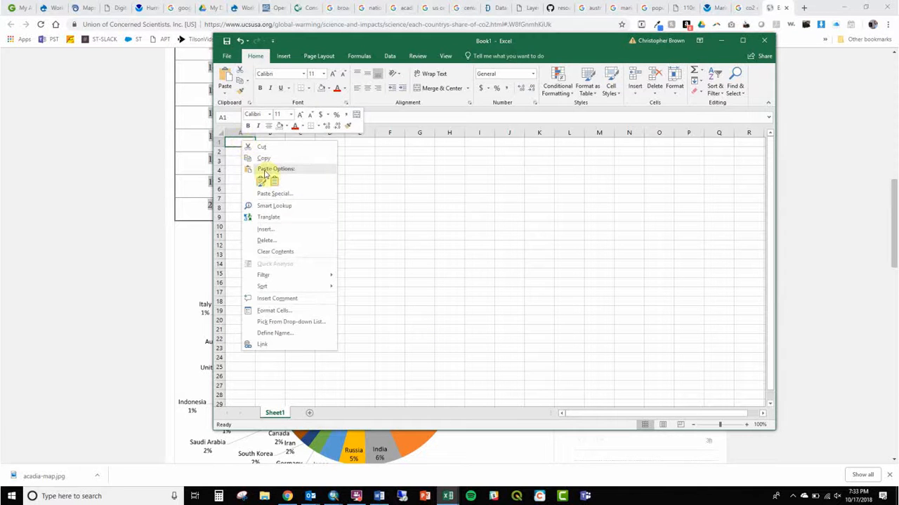
pyautogui.click(273, 183)
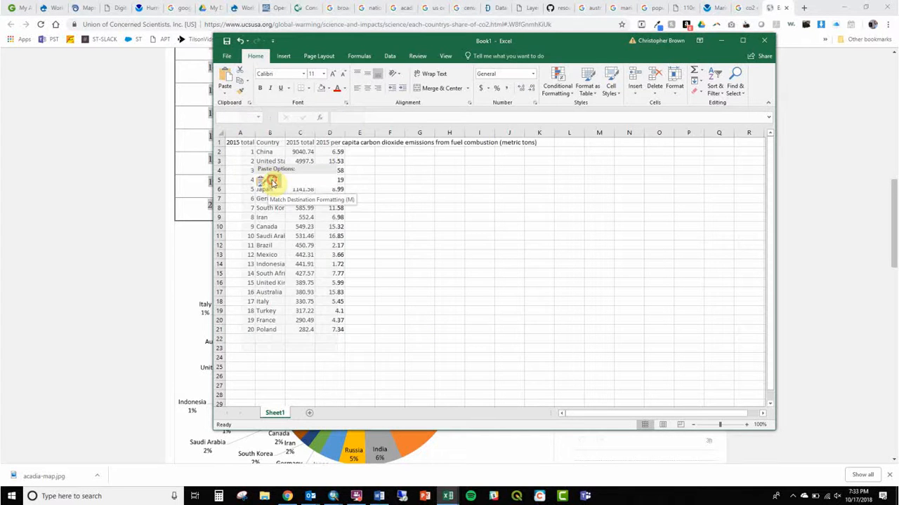
pyautogui.click(272, 180)
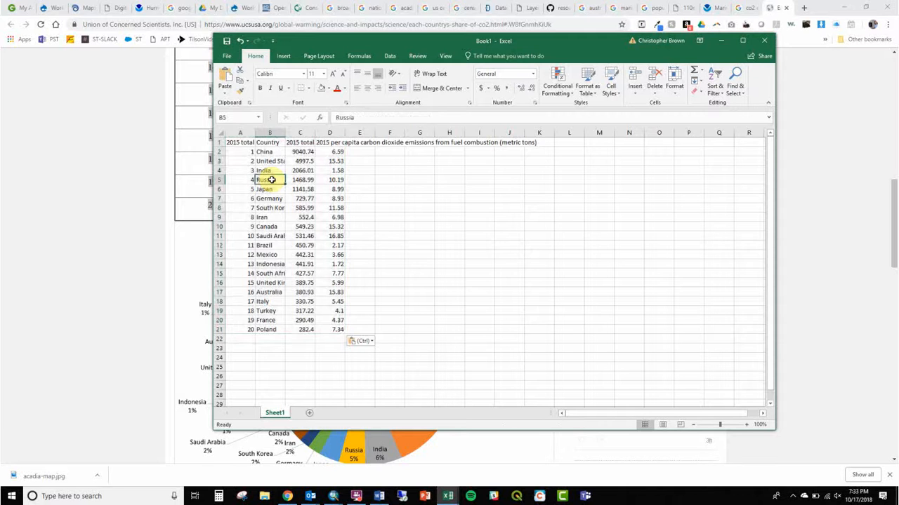
# Wrap the text of the header cells A1 through D1
pyautogui.press('Up')
pyautogui.press('Up')
pyautogui.press('Up')
pyautogui.press('Up')
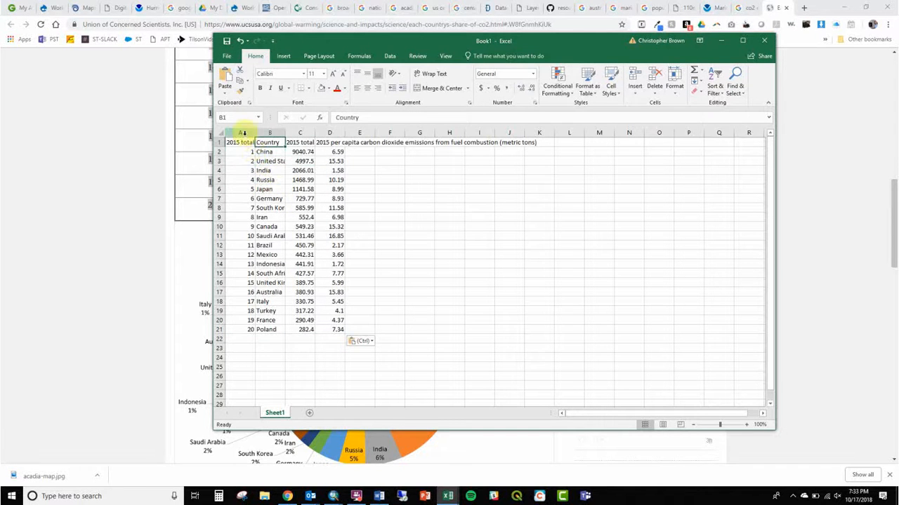
pyautogui.moveTo(241, 133); pyautogui.dragTo(326, 151)
pyautogui.press('Up')
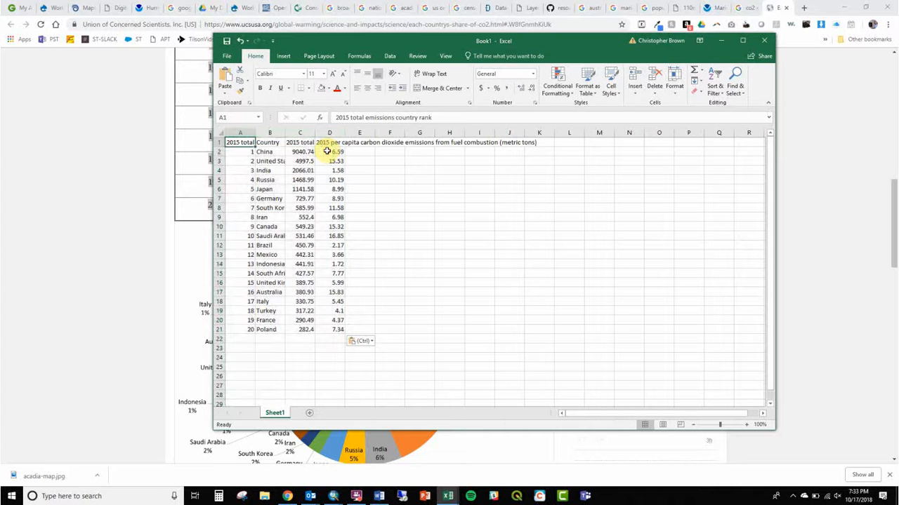
pyautogui.keyDown('shift'); pyautogui.click(329, 142); pyautogui.keyUp('shift')
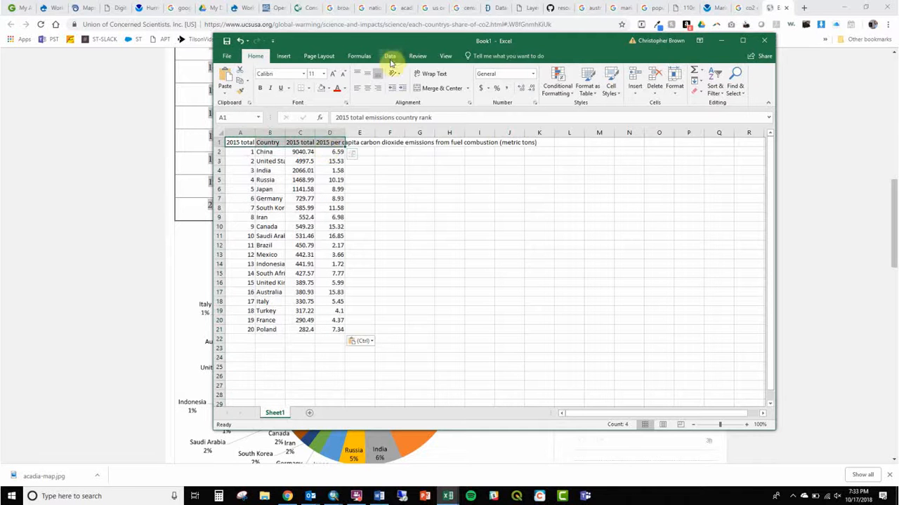
pyautogui.click(441, 74)
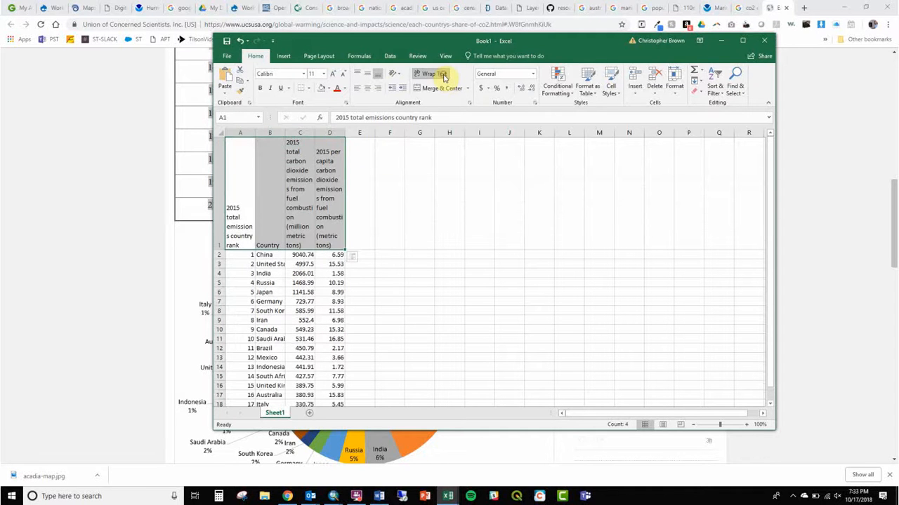
# Widen columns A to D equally so the country names fit, and autofit the height of row 1
pyautogui.click(243, 131)
pyautogui.moveTo(243, 130); pyautogui.dragTo(379, 132)
pyautogui.click(354, 219)
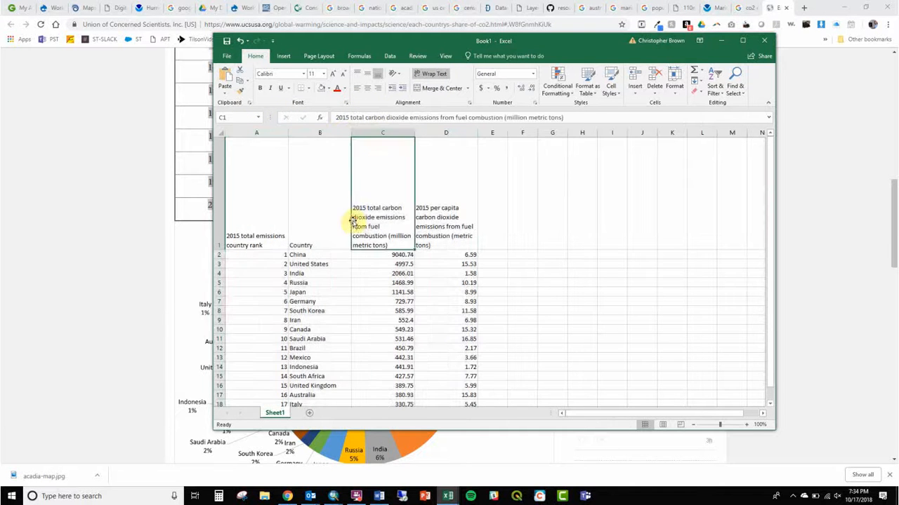
pyautogui.doubleClick(221, 250)
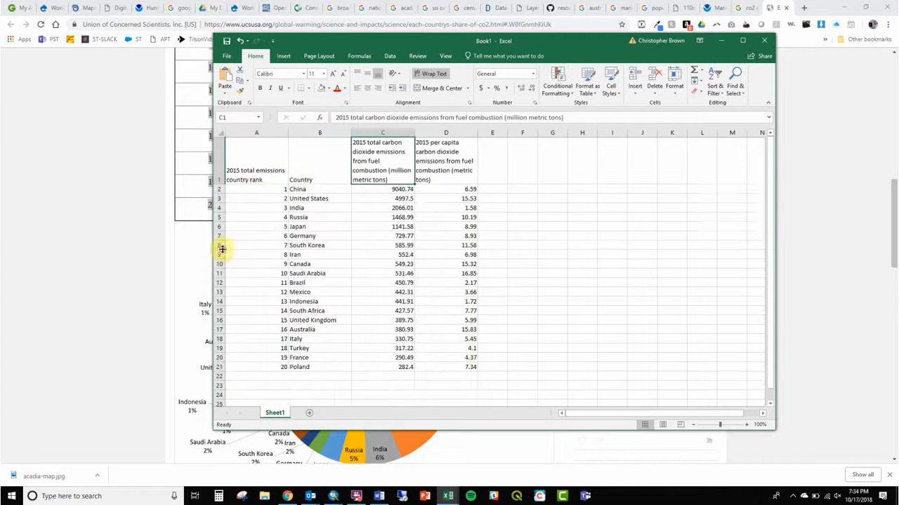
# Rename the rank, total emissions and per capita emissions headers as Rank, TotalCO2 and PerCapCO2
pyautogui.click(249, 182)
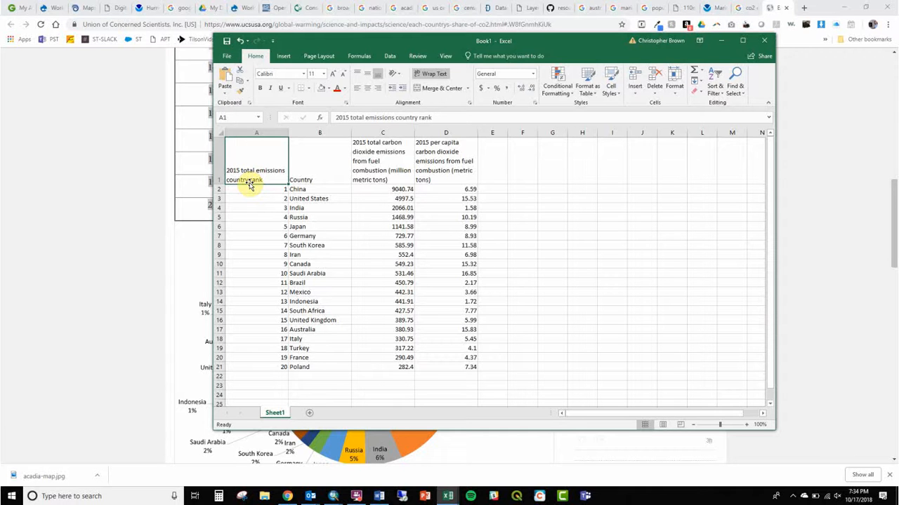
pyautogui.write('Rank')
pyautogui.press('Tab')
pyautogui.press('Tab')
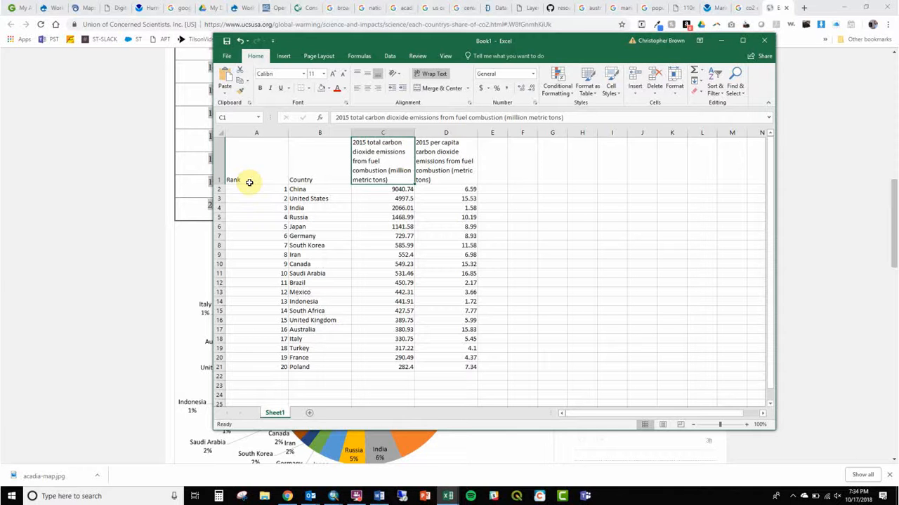
pyautogui.write('Tot')
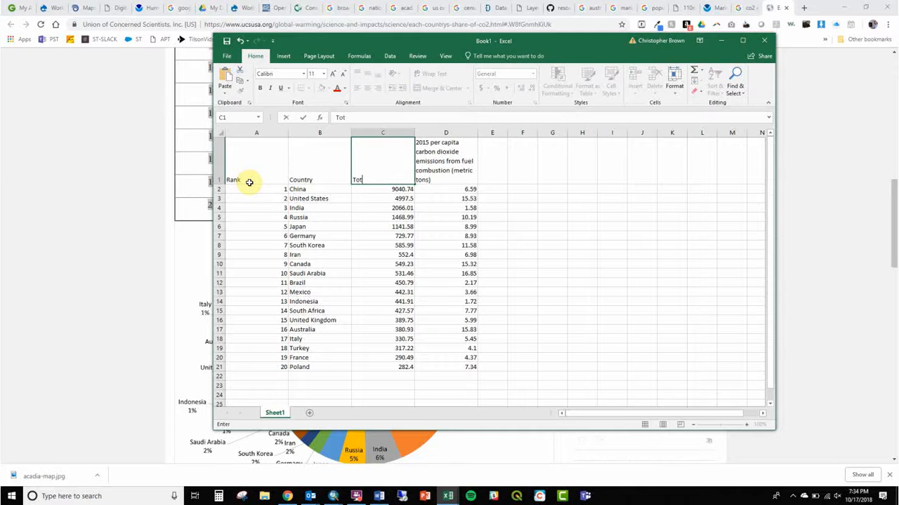
pyautogui.write('alCO2')
pyautogui.press('Tab')
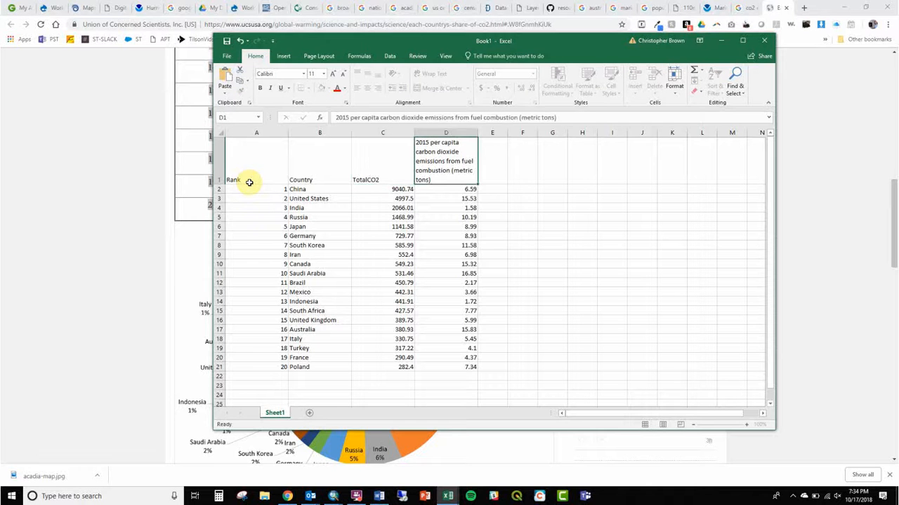
pyautogui.write('PerCap')
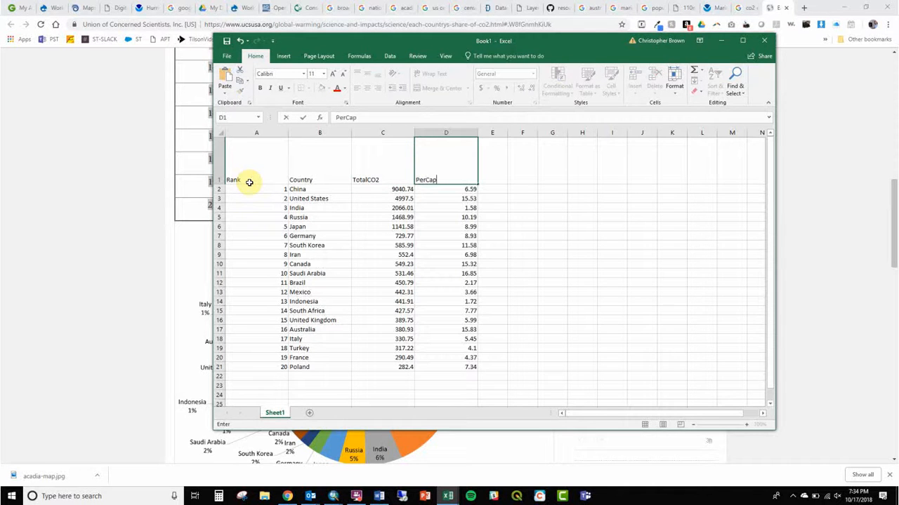
pyautogui.write('CO2')
pyautogui.press('Return')
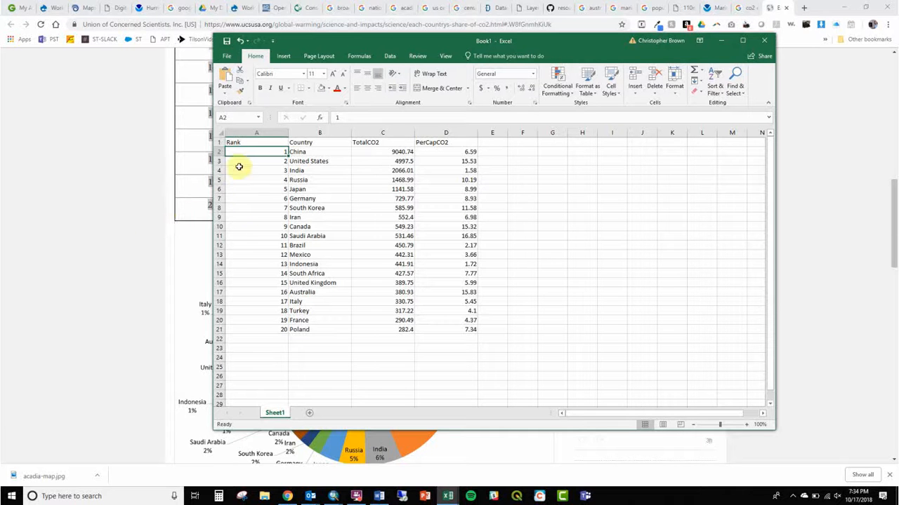
pyautogui.click(285, 189)
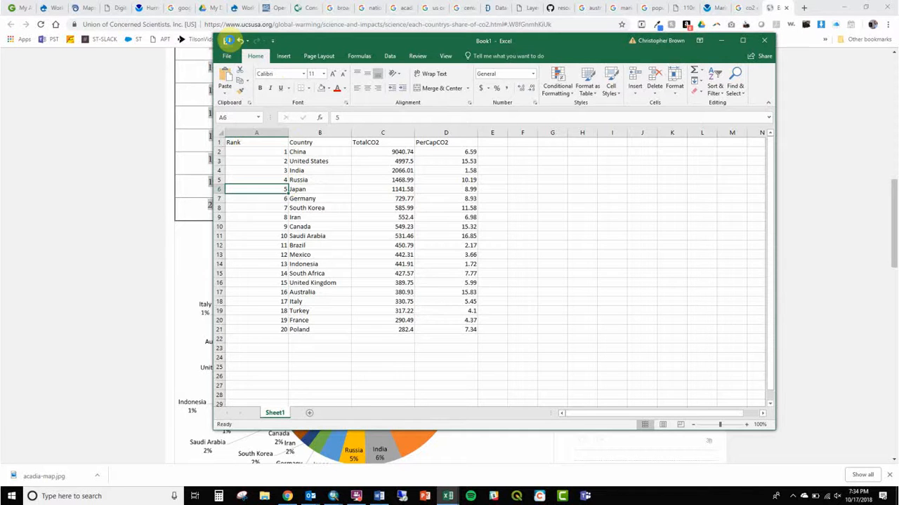
# Save the workbook as CO2.xlsx in the NaturalEarthData folder under Desktop, GIS161_Fall2018, Data
pyautogui.click(227, 40)
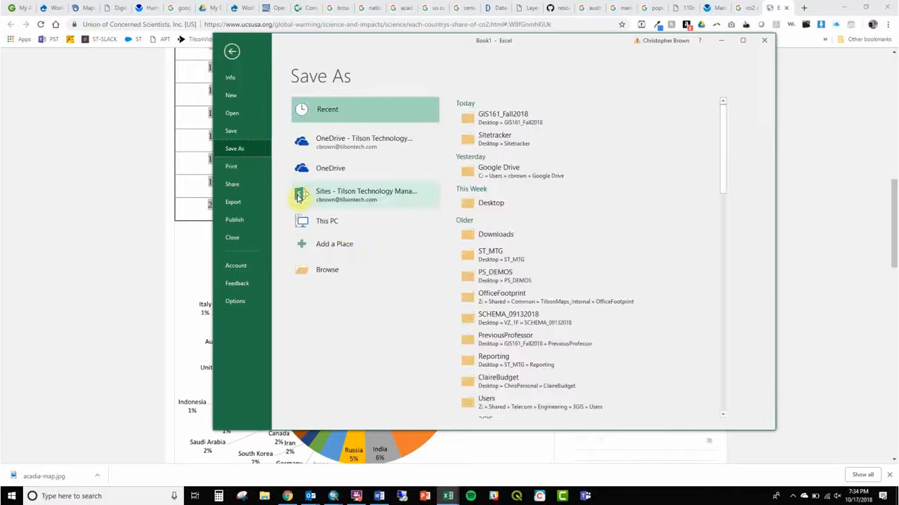
pyautogui.click(343, 266)
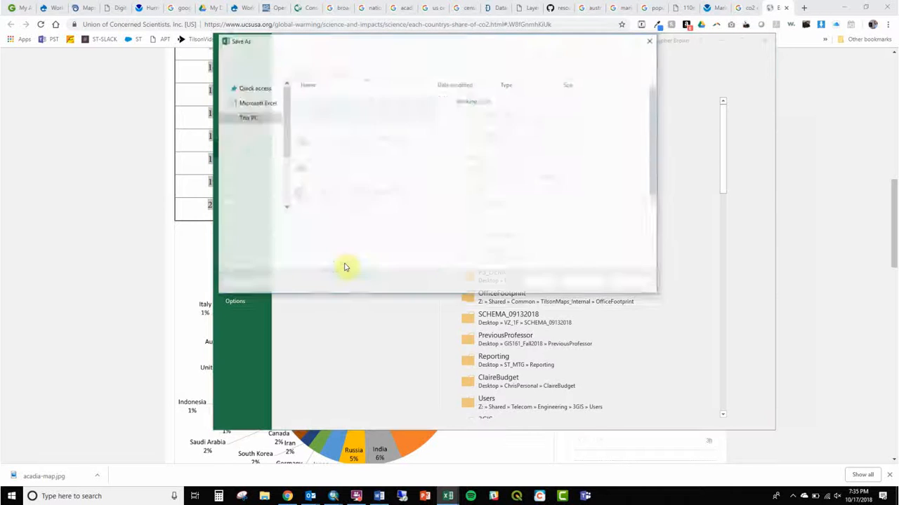
pyautogui.scroll(-3, 257, 127)
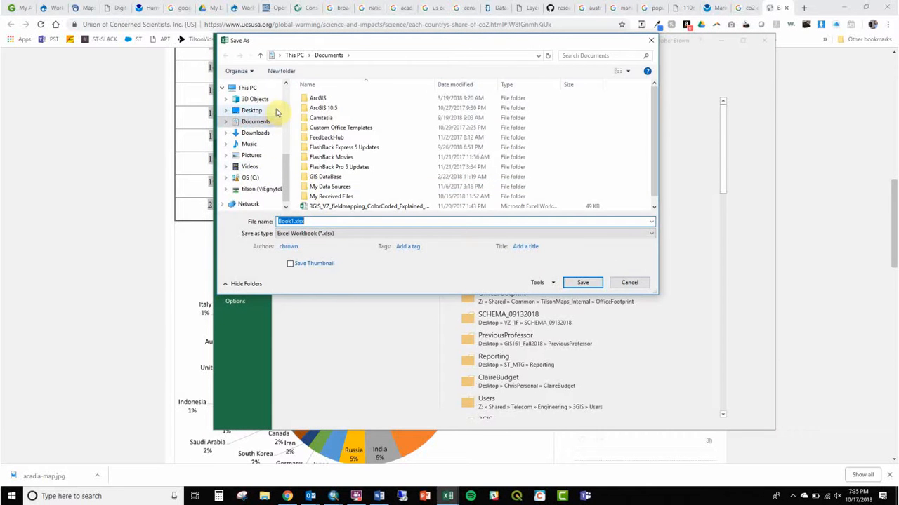
pyautogui.click(253, 111)
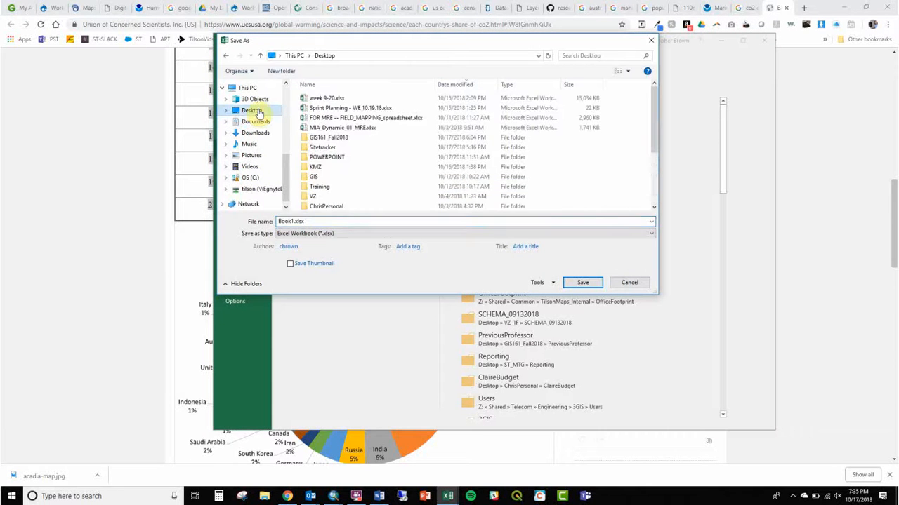
pyautogui.click(341, 140)
pyautogui.doubleClick(341, 140)
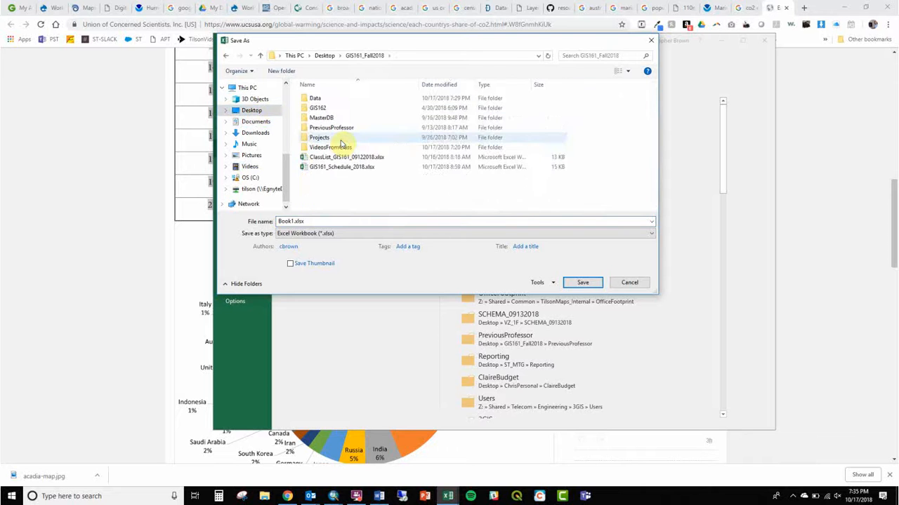
pyautogui.doubleClick(319, 98)
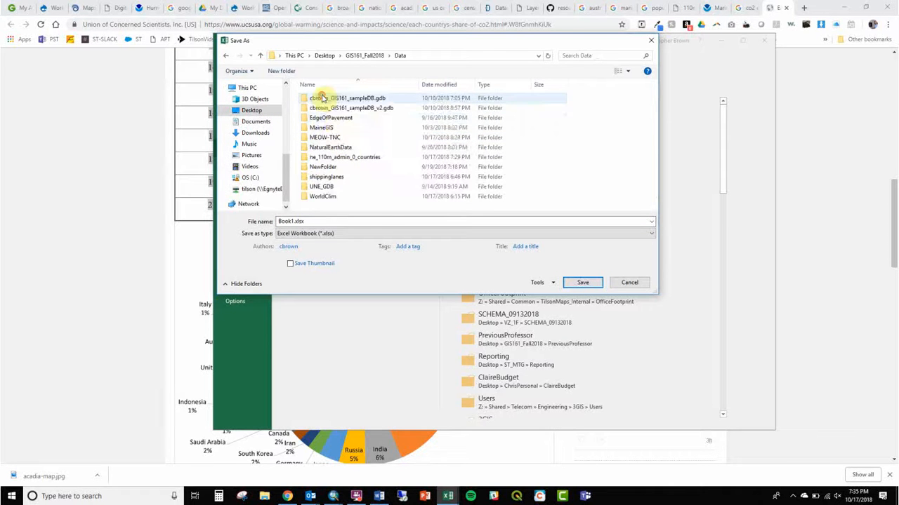
pyautogui.doubleClick(344, 148)
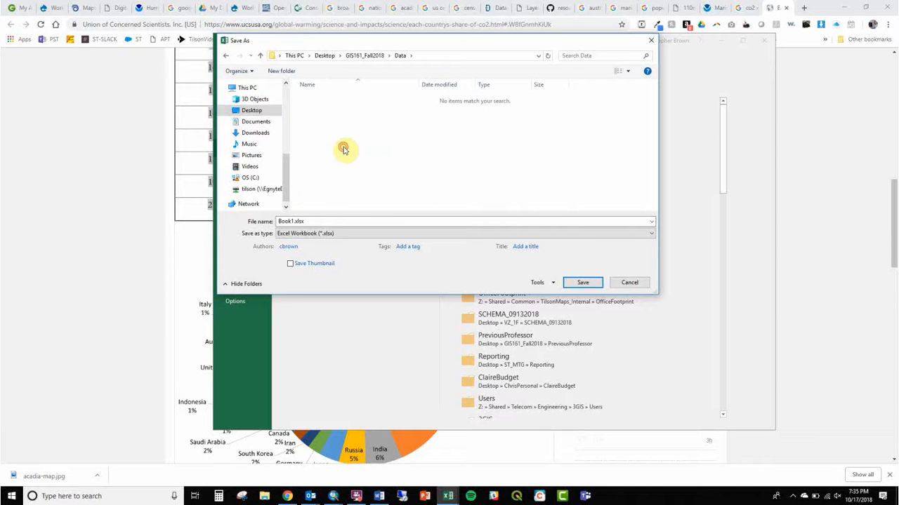
pyautogui.click(350, 221)
pyautogui.write('c')
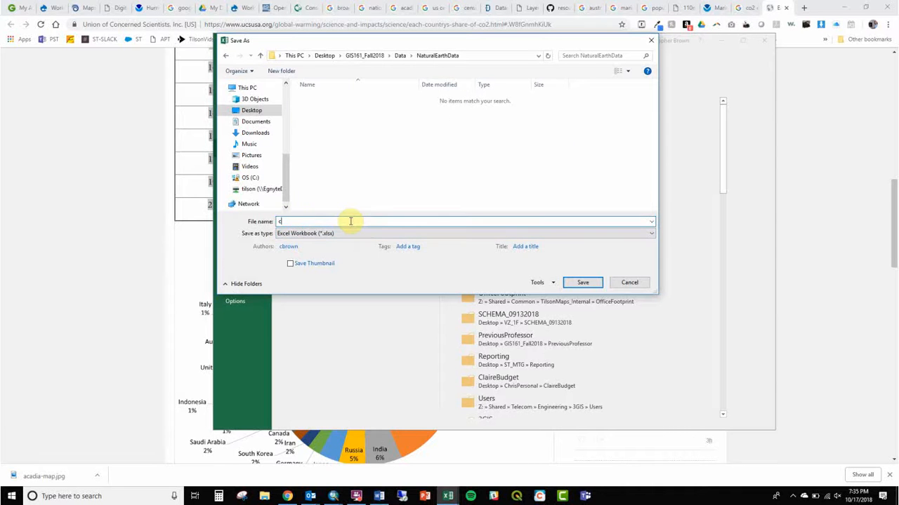
pyautogui.write('O2')
pyautogui.press('Return')
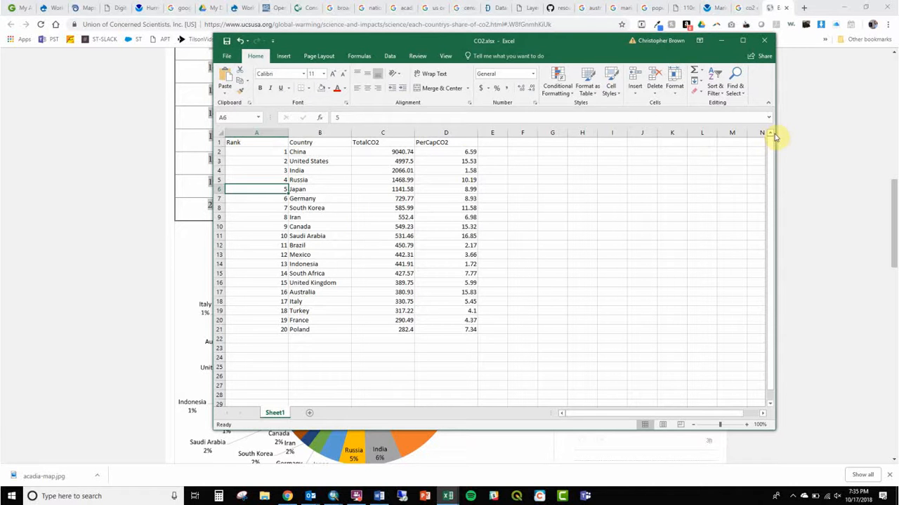
pyautogui.click(319, 227)
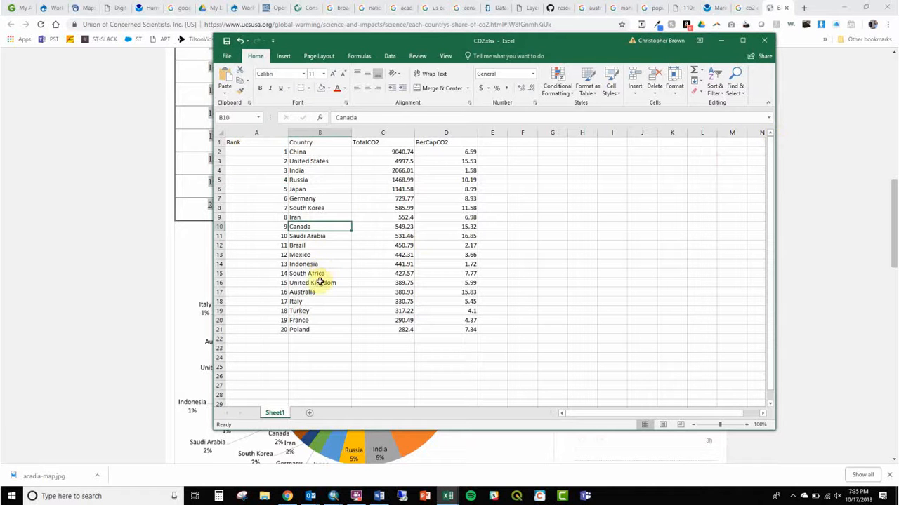
pyautogui.moveTo(320, 283); pyautogui.dragTo(310, 206)
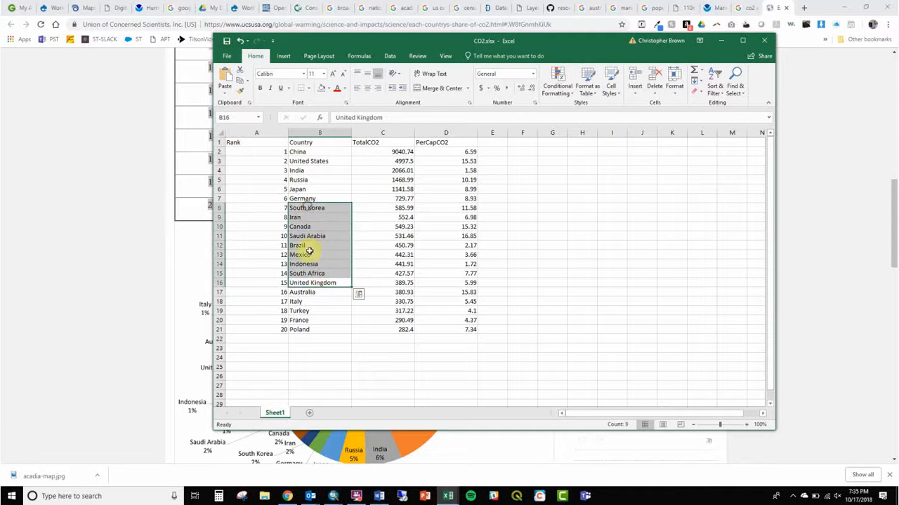
pyautogui.doubleClick(309, 287)
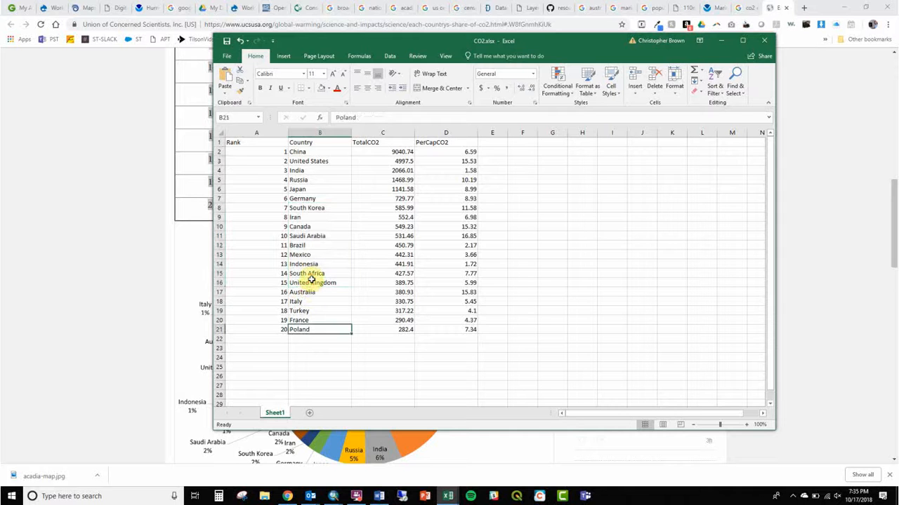
pyautogui.click(311, 281)
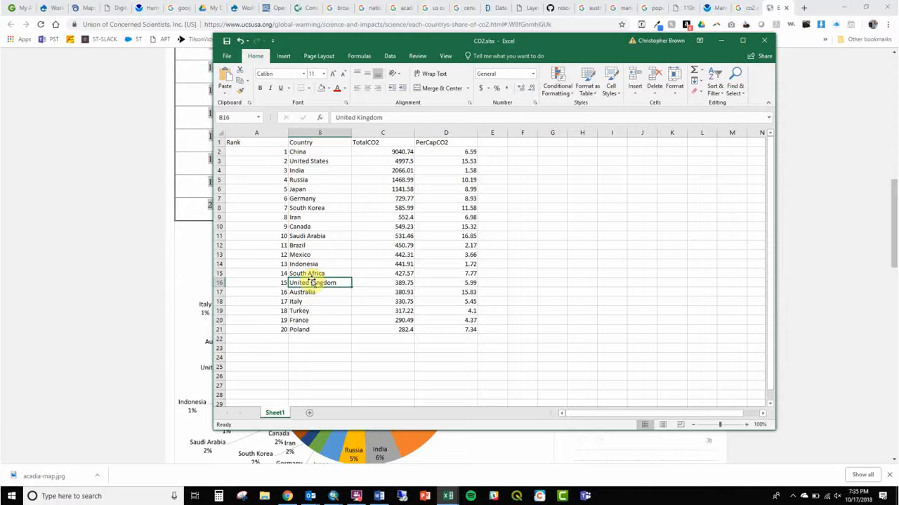
# Move and narrow the Excel window, and minimize the browser to reveal ArcMap behind the workbook
pyautogui.moveTo(588, 42); pyautogui.dragTo(692, 23)
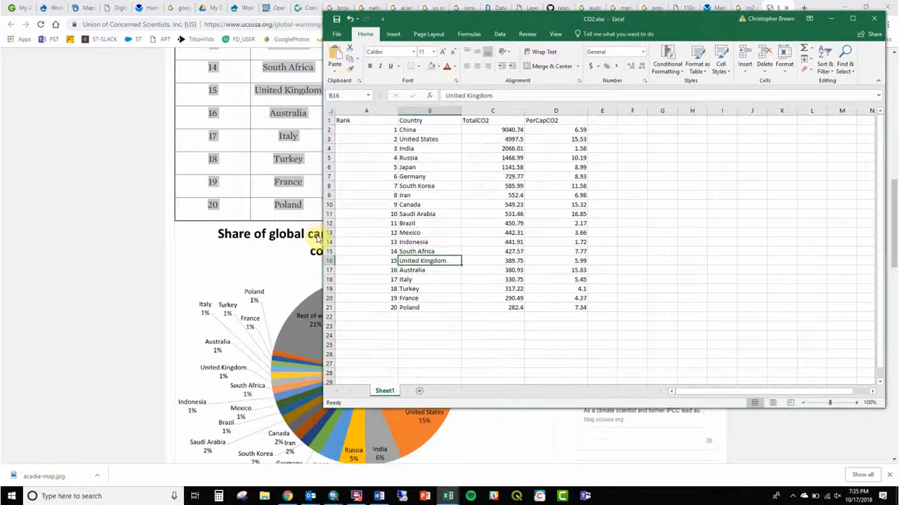
pyautogui.moveTo(324, 234); pyautogui.dragTo(506, 281)
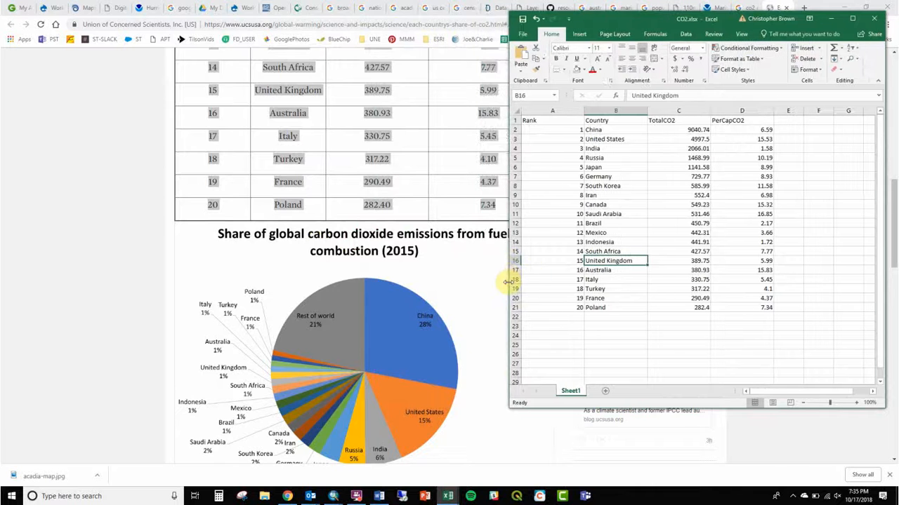
pyautogui.click(848, 5)
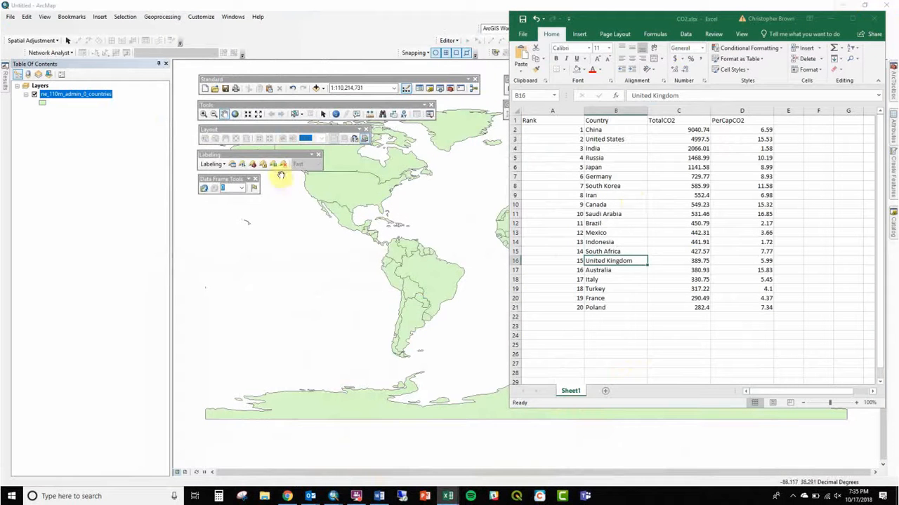
# Open the attribute table of ne_110m_admin_0_countries in ArcMap, and reduce it to a smaller window over the map
pyautogui.rightClick(67, 94)
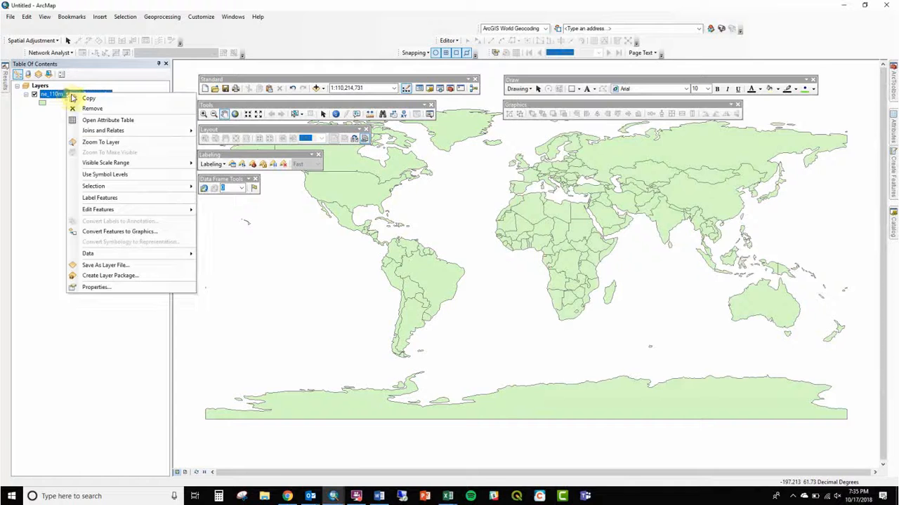
pyautogui.click(89, 123)
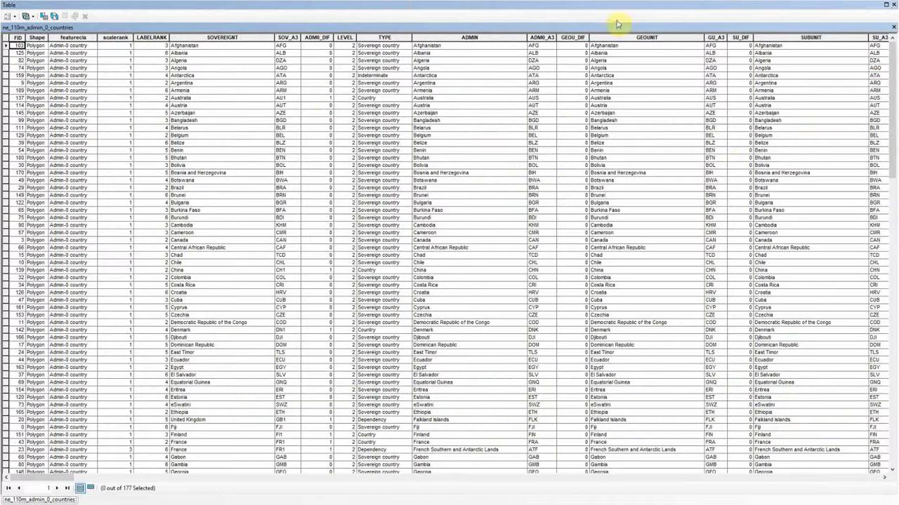
pyautogui.click(431, 106)
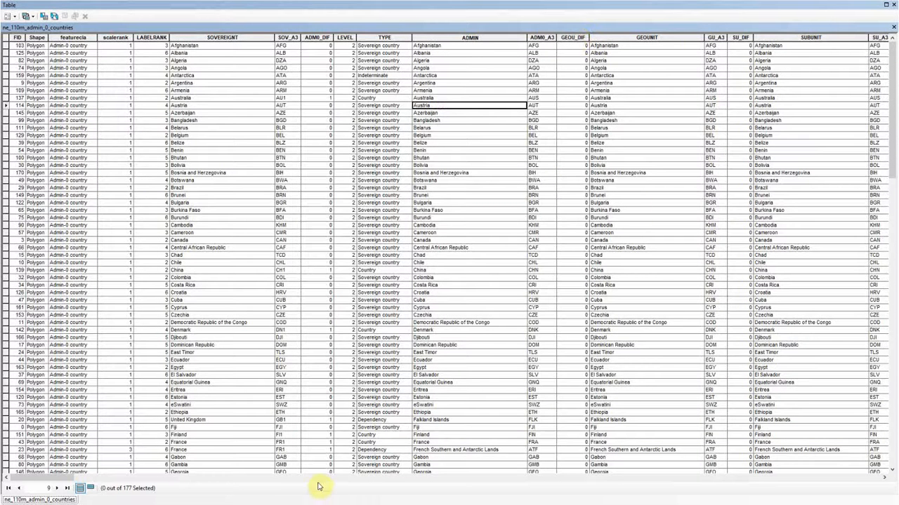
pyautogui.click(885, 6)
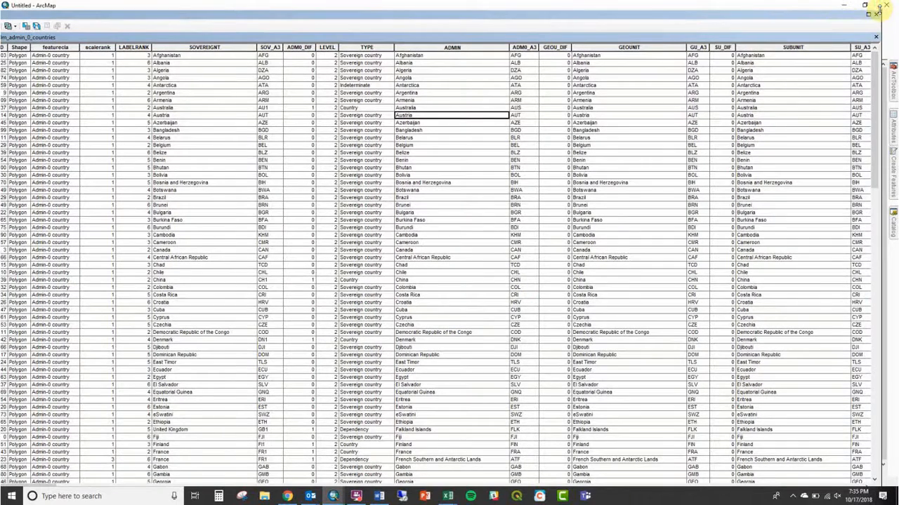
pyautogui.moveTo(883, 10); pyautogui.dragTo(504, 87)
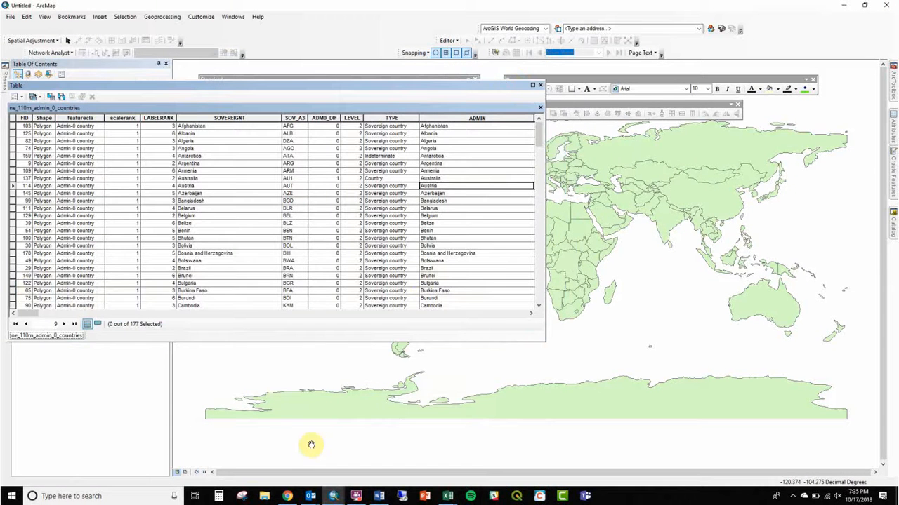
# Bring the CO2 workbook up beside the attribute table to compare country names, and close the workbook
pyautogui.click(447, 496)
pyautogui.click(547, 460)
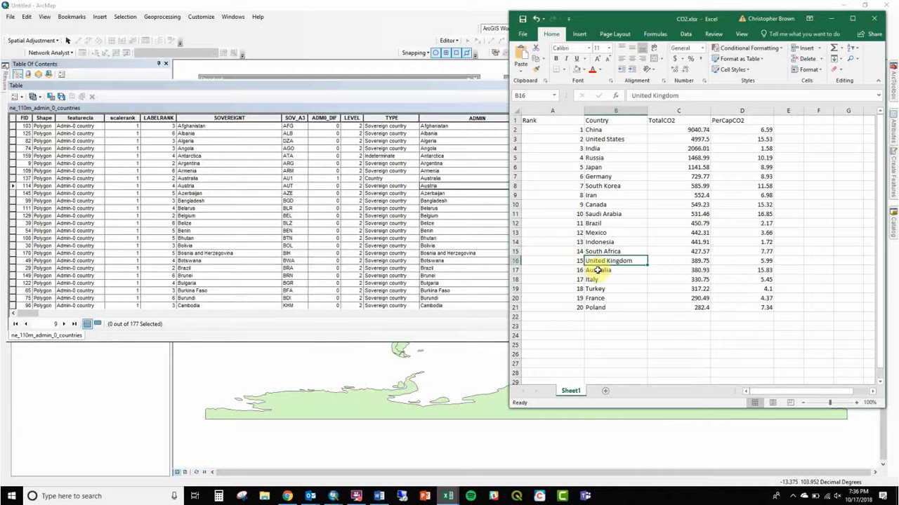
pyautogui.click(875, 20)
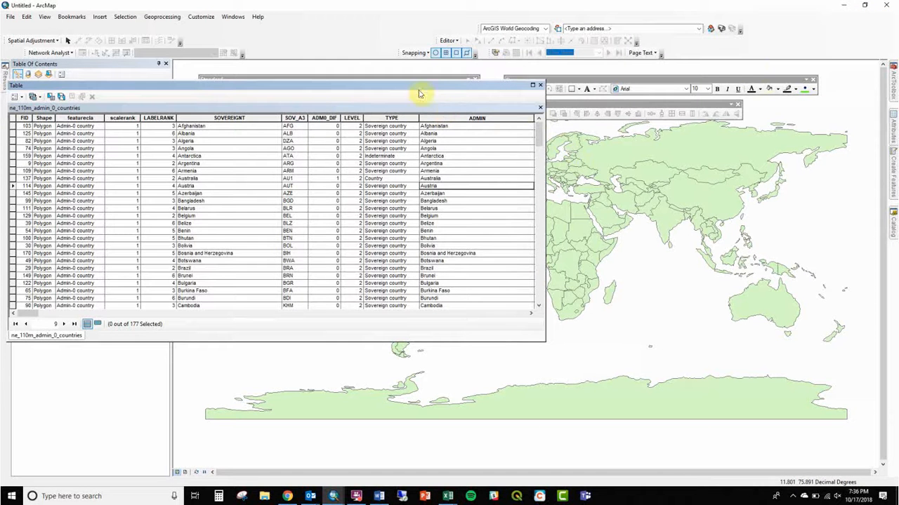
# Check the United Kingdom entry in the SOVEREIGNT and ADMIN fields, and close the attribute table
pyautogui.click(252, 119)
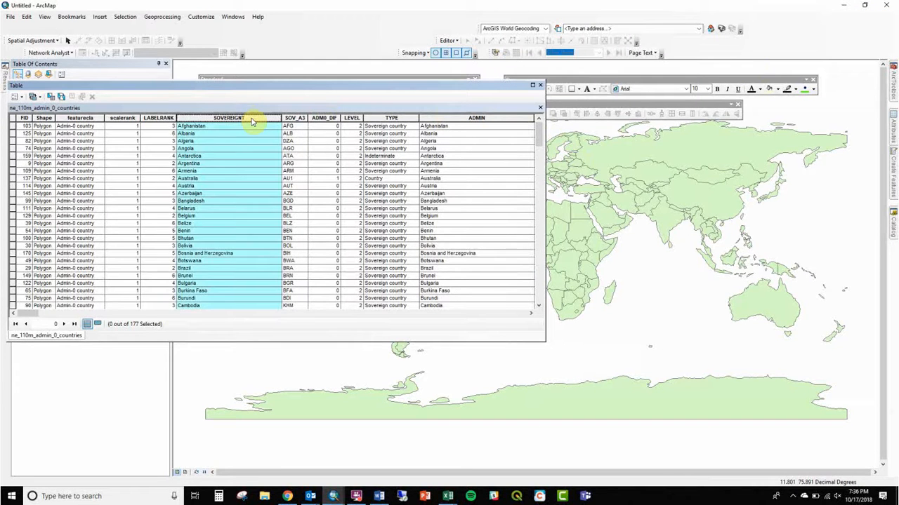
pyautogui.moveTo(537, 144); pyautogui.dragTo(533, 301)
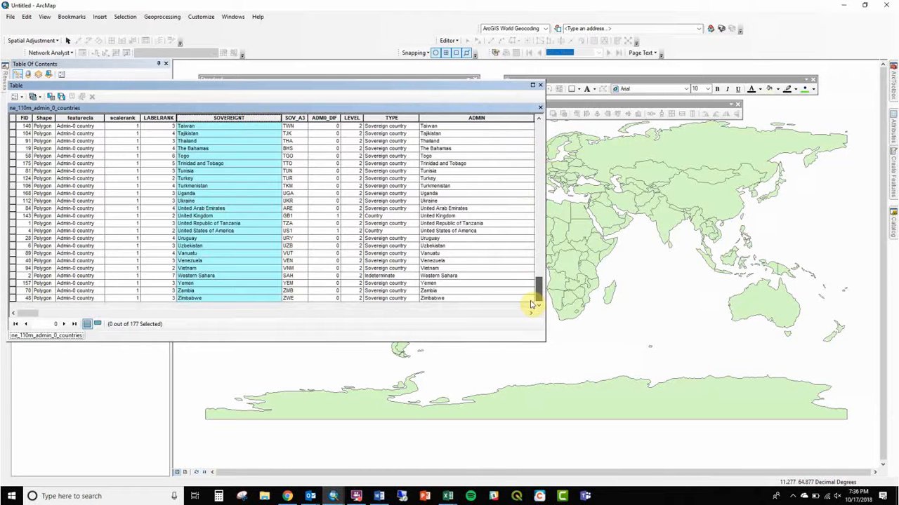
pyautogui.click(248, 221)
pyautogui.click(453, 216)
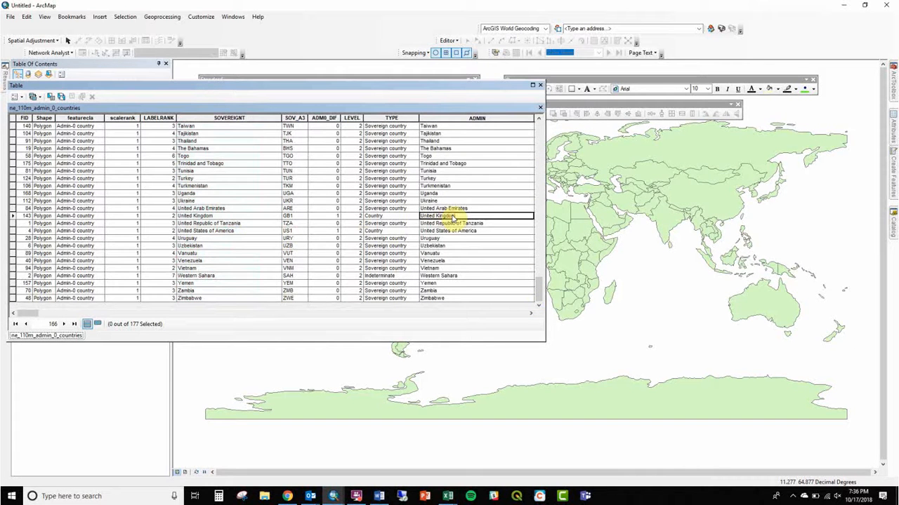
pyautogui.click(256, 118)
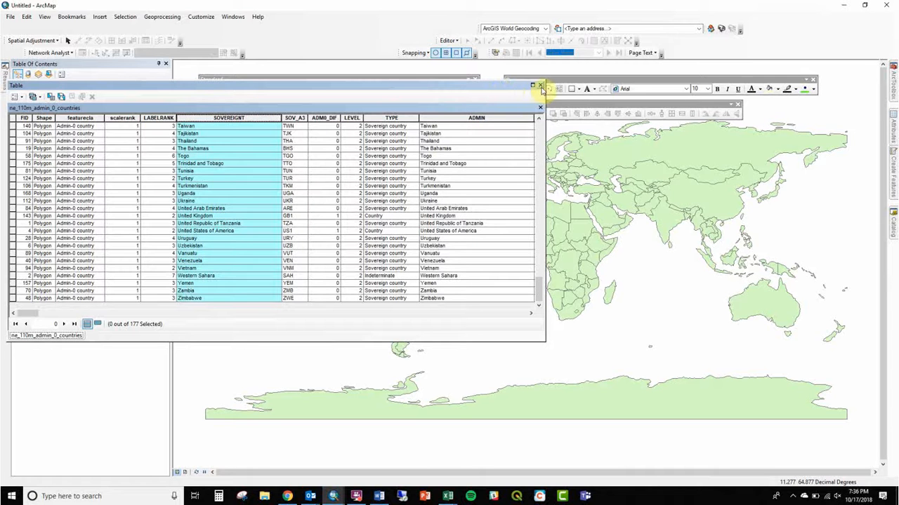
pyautogui.click(540, 86)
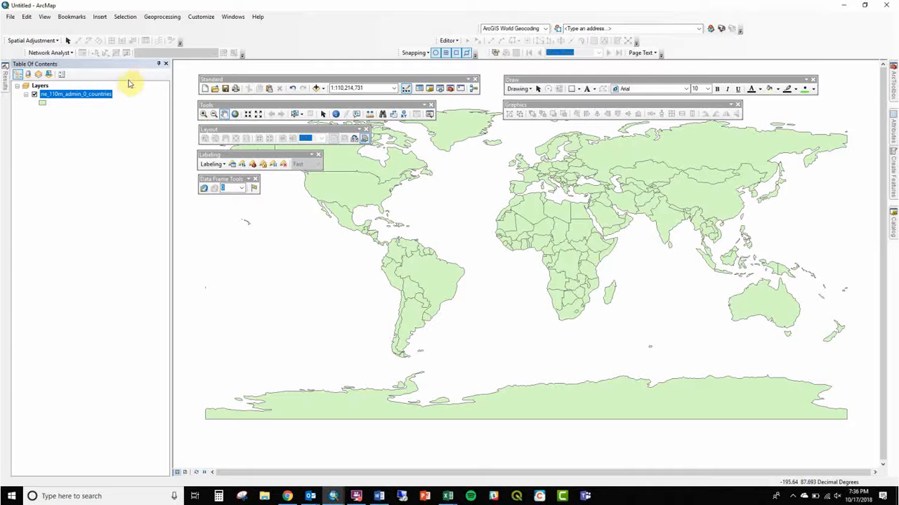
# Start a table attribute join on the ne_110m_admin_0_countries layer, based on its SOVEREIGNT field
pyautogui.rightClick(104, 97)
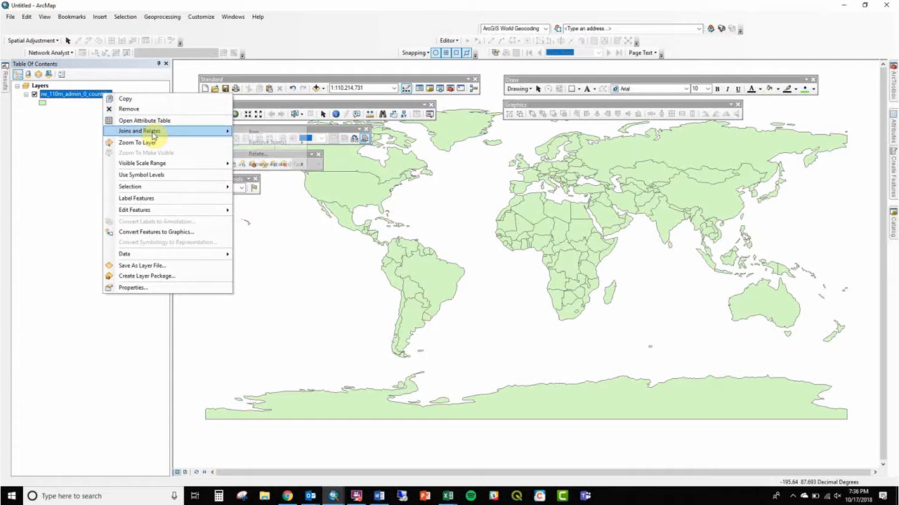
pyautogui.moveTo(144, 131)
pyautogui.click(251, 136)
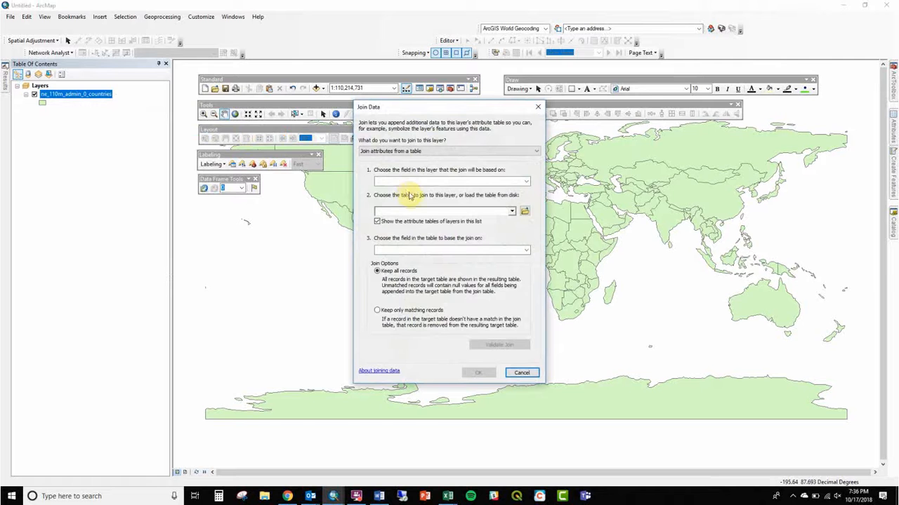
pyautogui.click(408, 182)
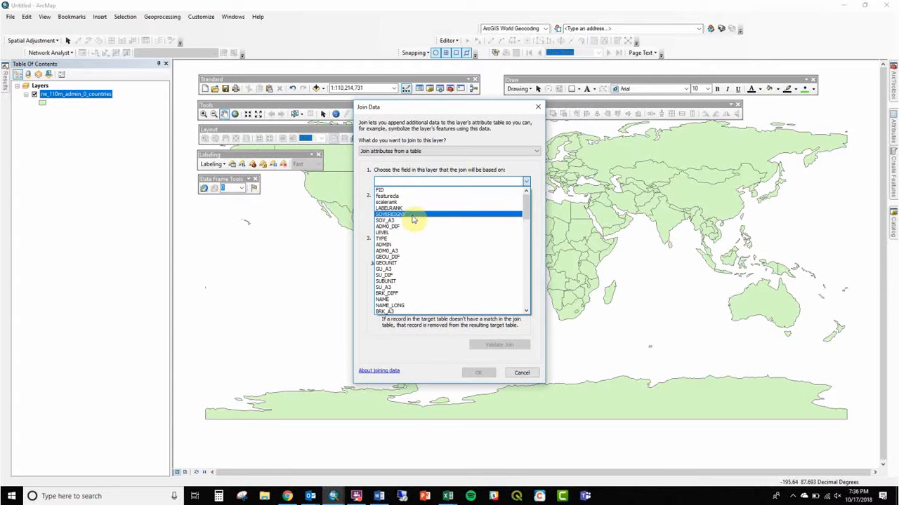
pyautogui.click(413, 214)
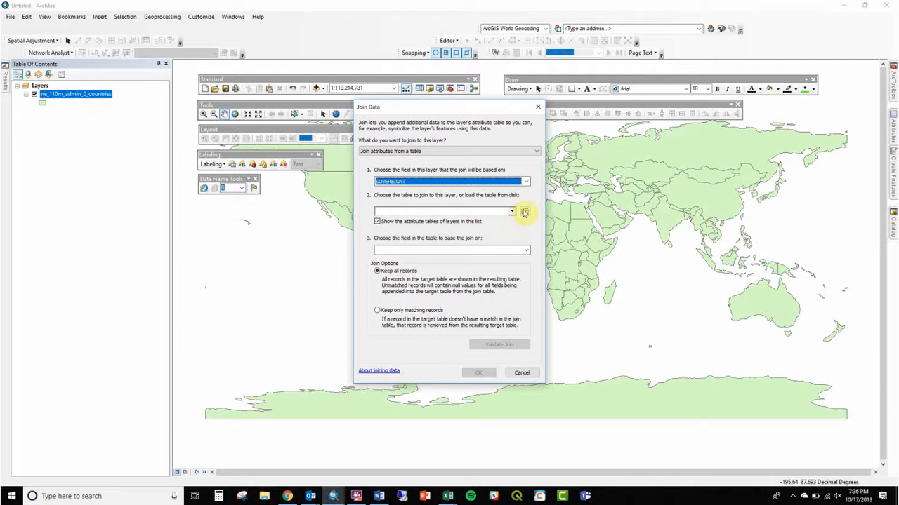
# Try to load CO2.xlsx from the NaturalEarthData folder as the join table, and cancel the join
pyautogui.click(524, 212)
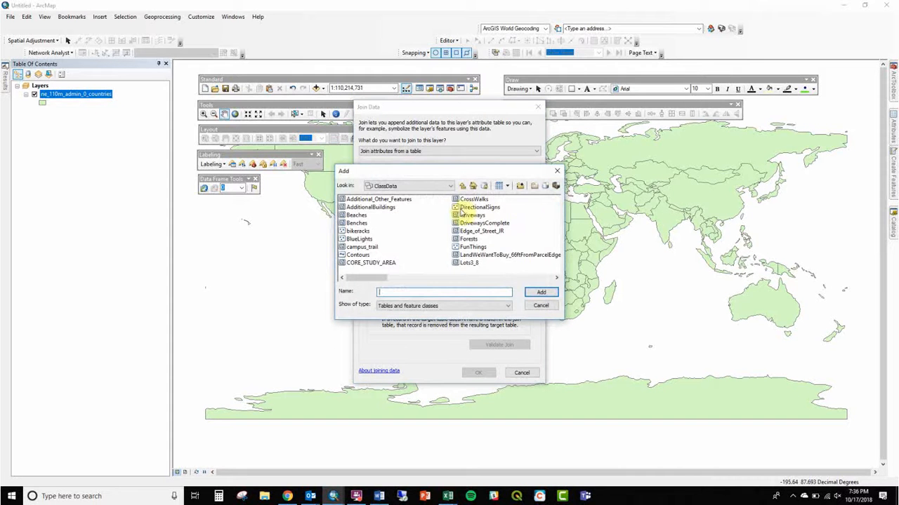
pyautogui.click(464, 186)
pyautogui.click(464, 186)
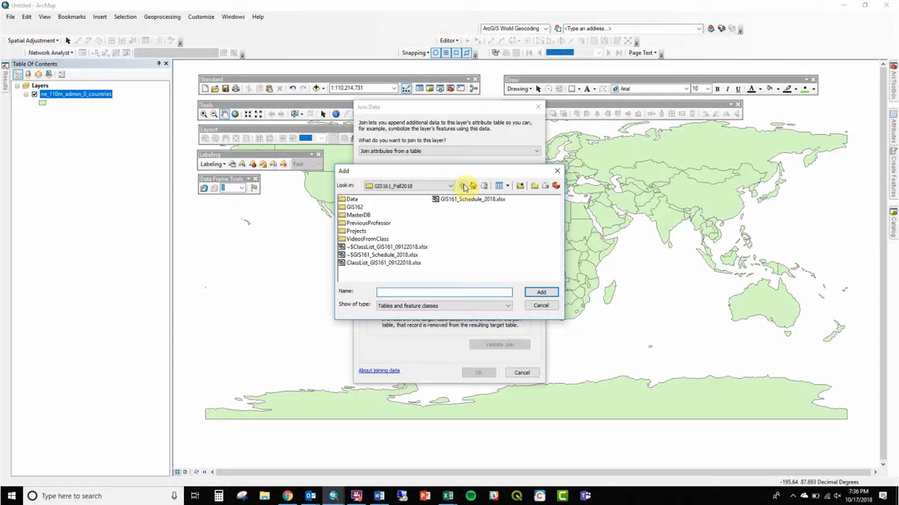
pyautogui.doubleClick(352, 200)
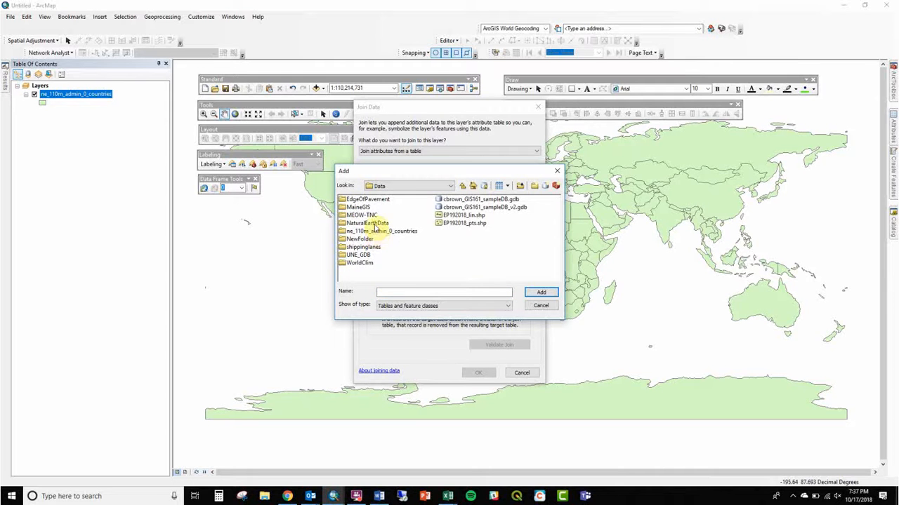
pyautogui.doubleClick(369, 223)
pyautogui.doubleClick(361, 200)
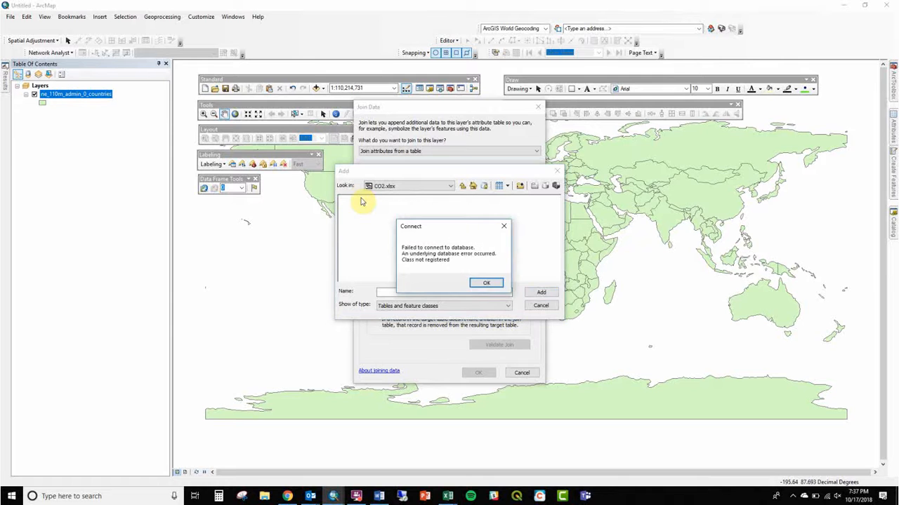
pyautogui.click(474, 280)
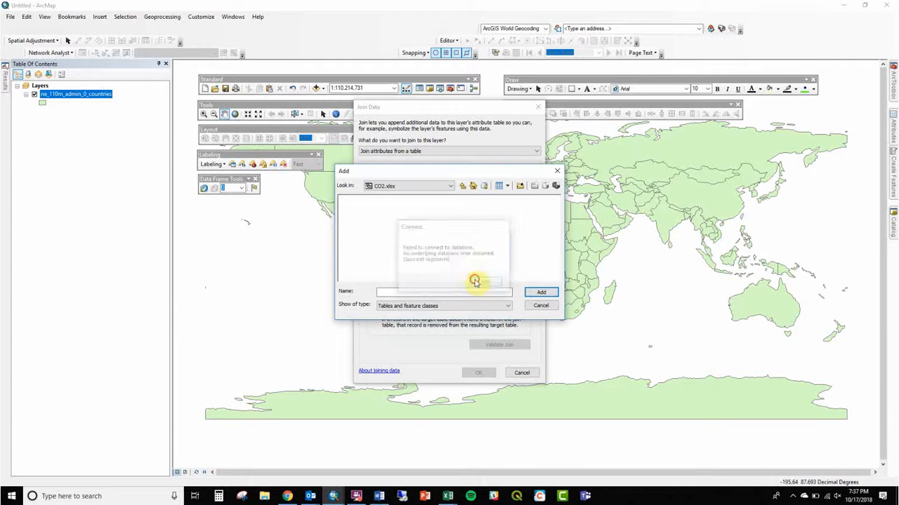
pyautogui.click(541, 307)
pyautogui.click(523, 372)
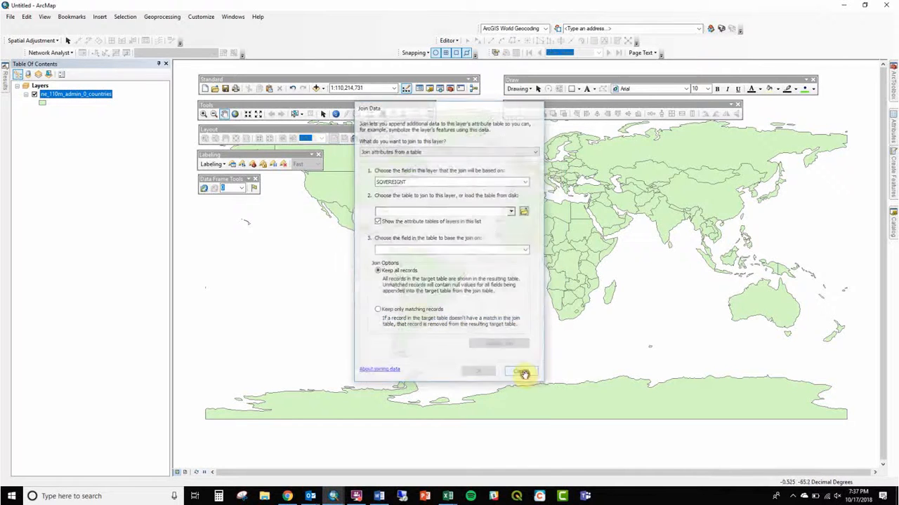
# Open CO2.xlsx in Excel, save it as a CSV (Comma delimited) file named CO2 in the NaturalEarthData folder, and close it
pyautogui.moveTo(447, 496)
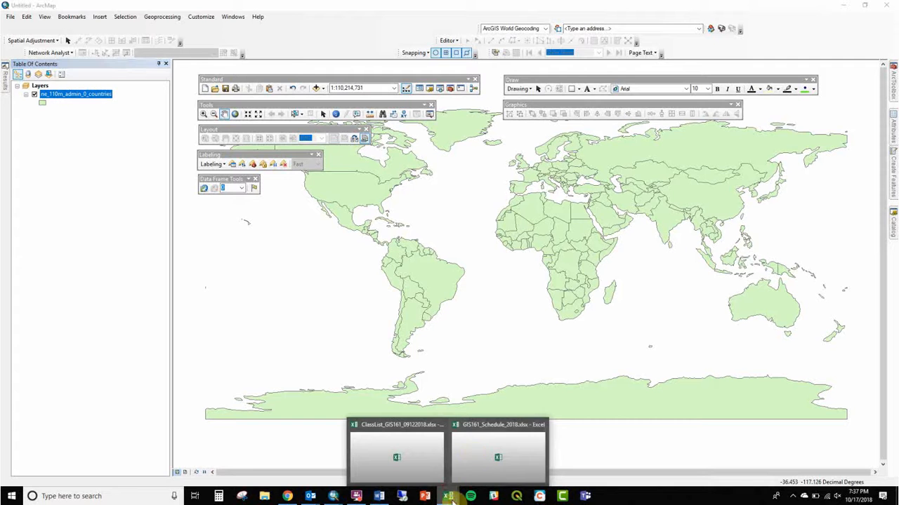
pyautogui.rightClick(450, 497)
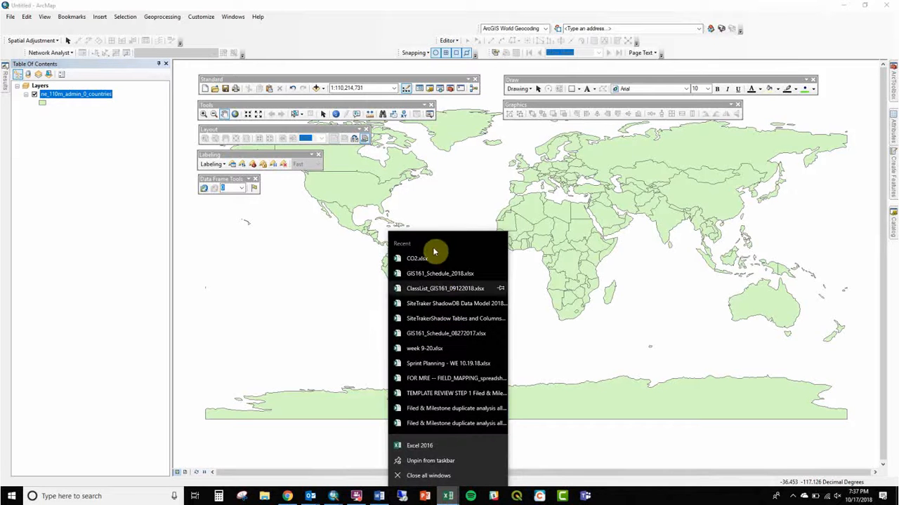
pyautogui.click(430, 261)
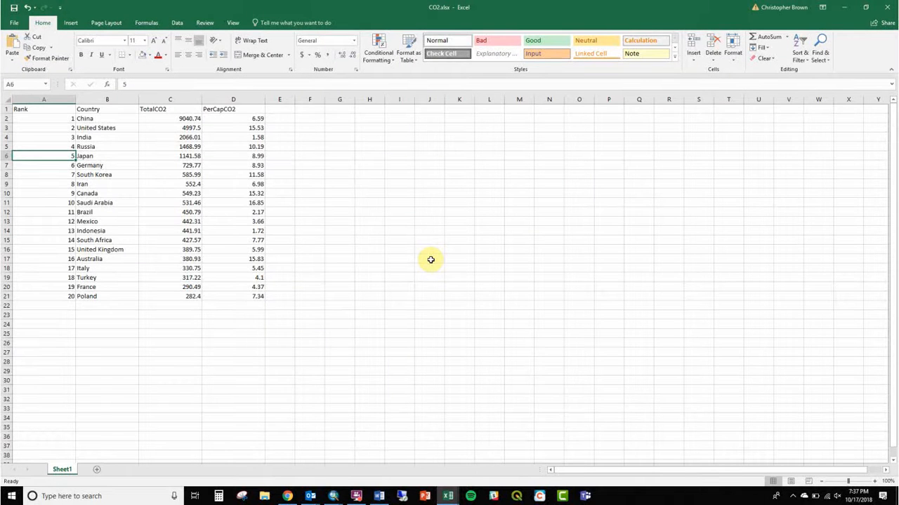
pyautogui.click(16, 22)
pyautogui.click(22, 115)
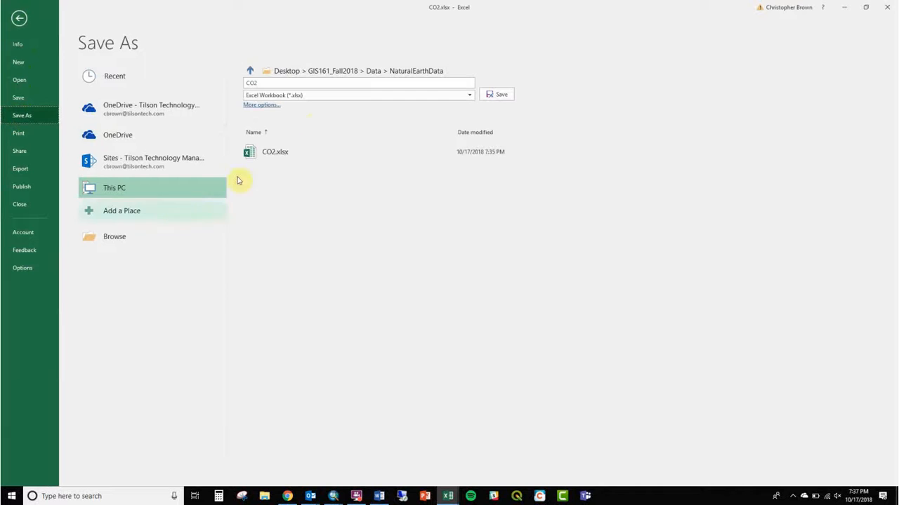
pyautogui.click(313, 96)
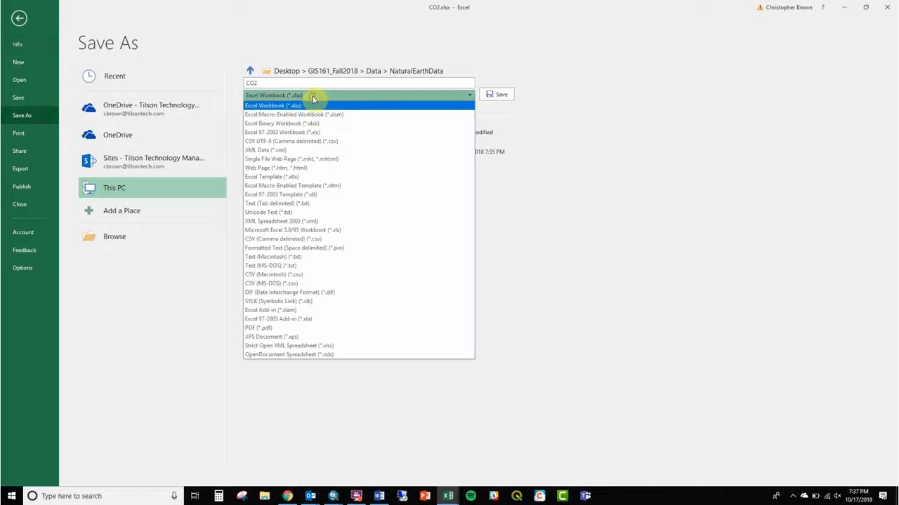
pyautogui.click(321, 240)
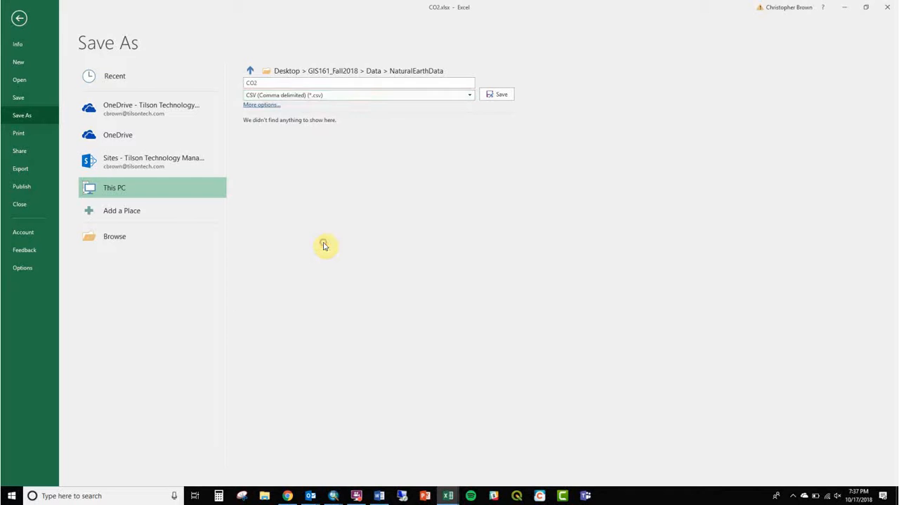
pyautogui.click(496, 94)
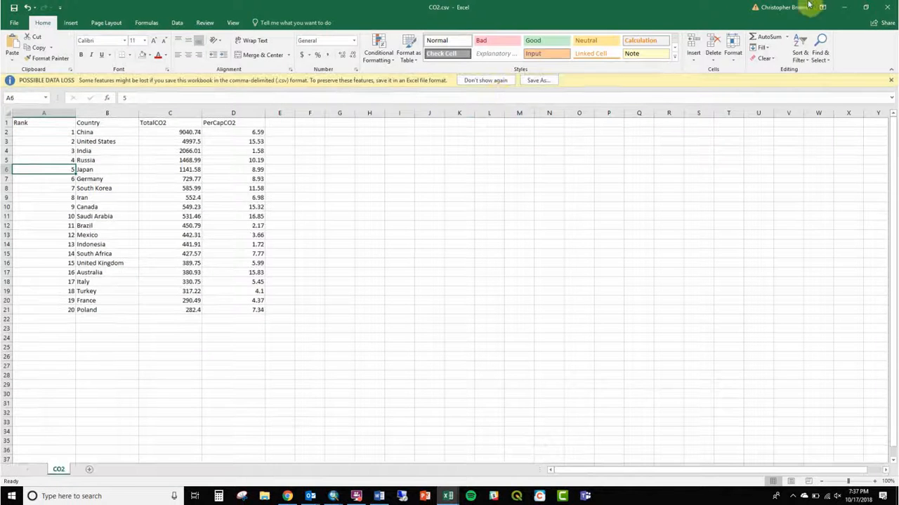
pyautogui.click(889, 6)
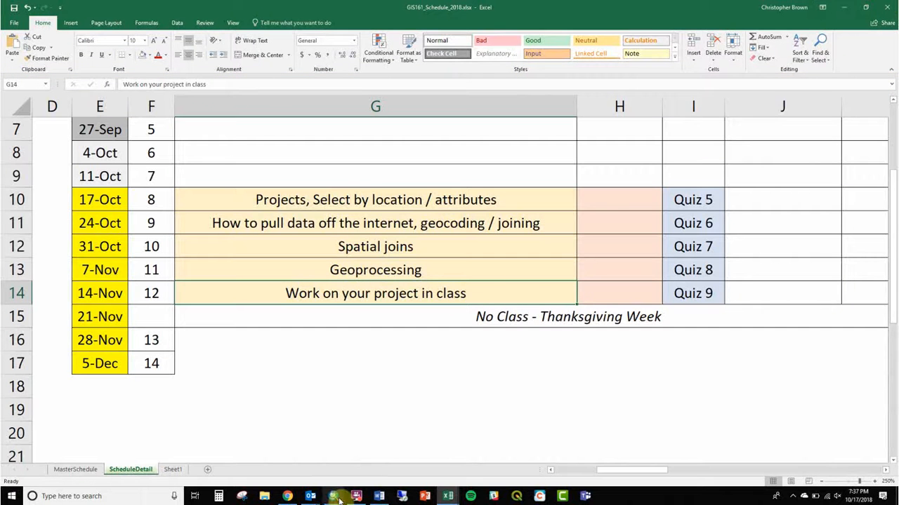
# Switch back to the ArcMap world map and start a join on ne_110m_admin_0_countries based on the SOVEREIGNT field
pyautogui.moveTo(335, 497)
pyautogui.click(414, 466)
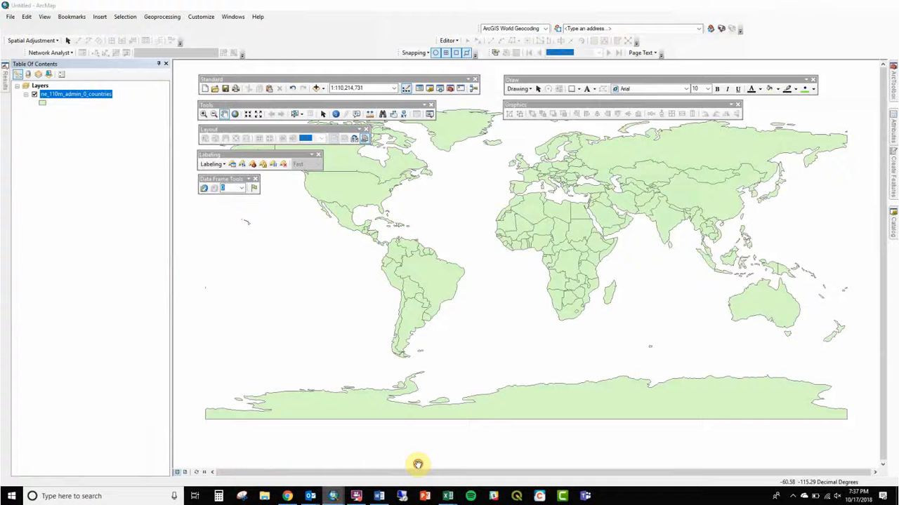
pyautogui.rightClick(93, 95)
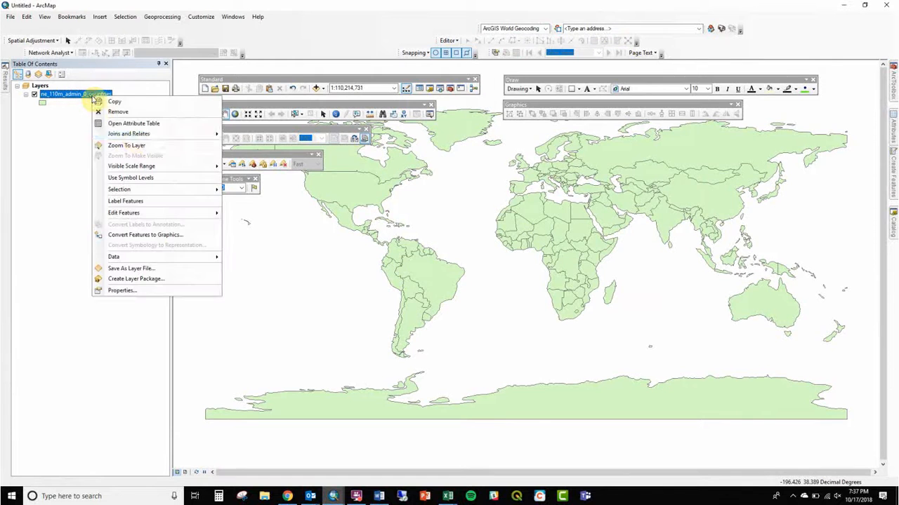
pyautogui.moveTo(168, 134)
pyautogui.click(241, 137)
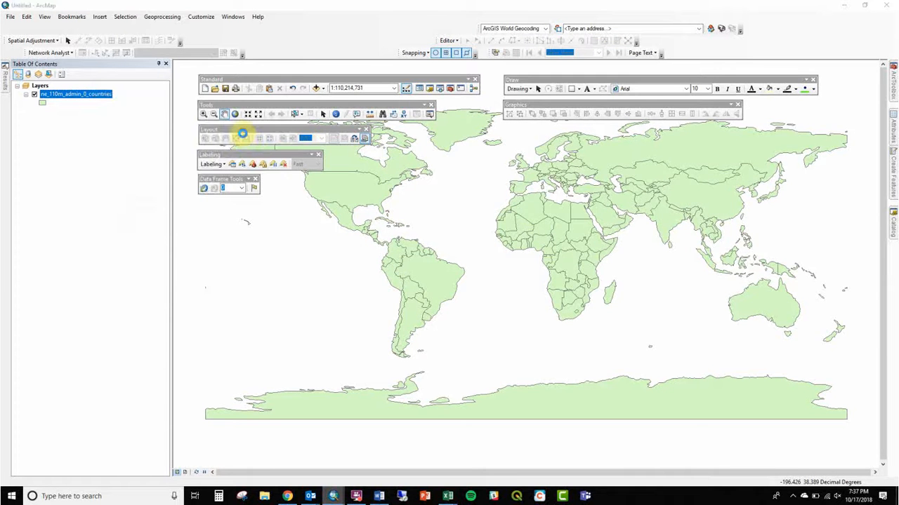
pyautogui.click(425, 181)
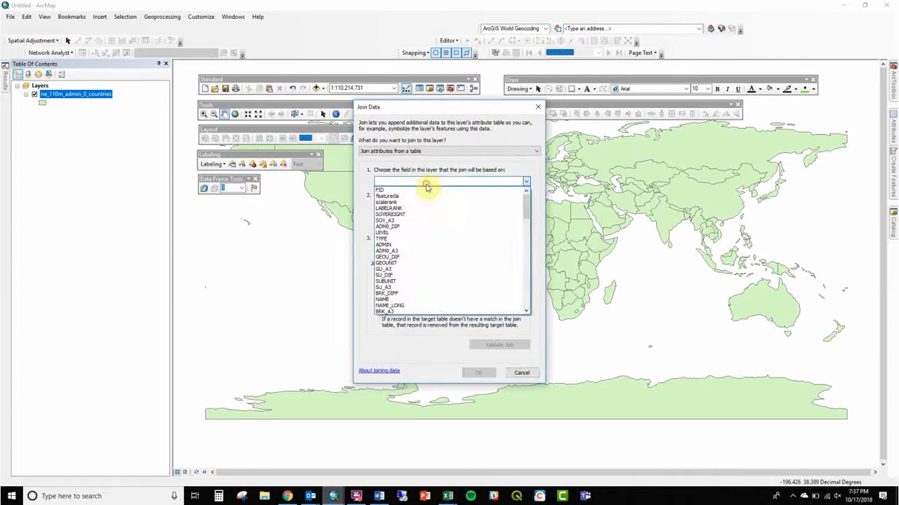
pyautogui.click(427, 214)
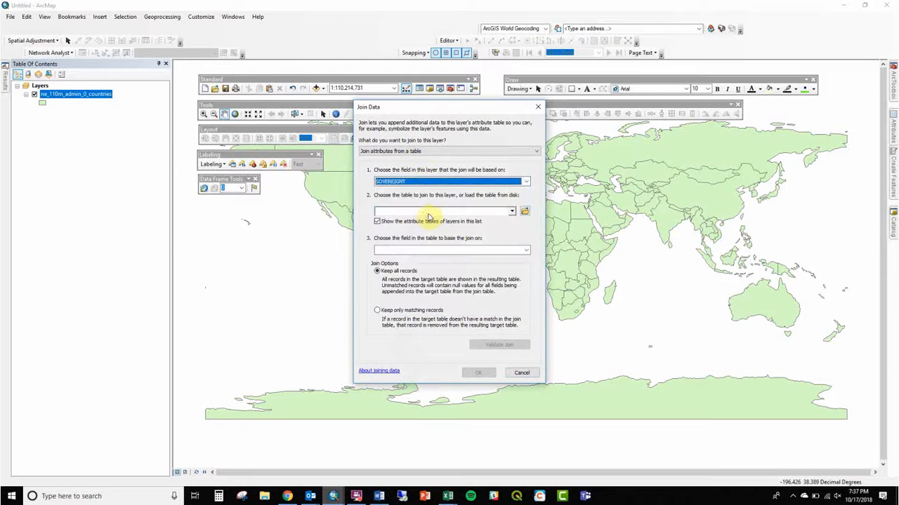
# Load CO2.csv from the NaturalEarthData folder as the join table, keep Country as its join field, and validate the join
pyautogui.click(525, 212)
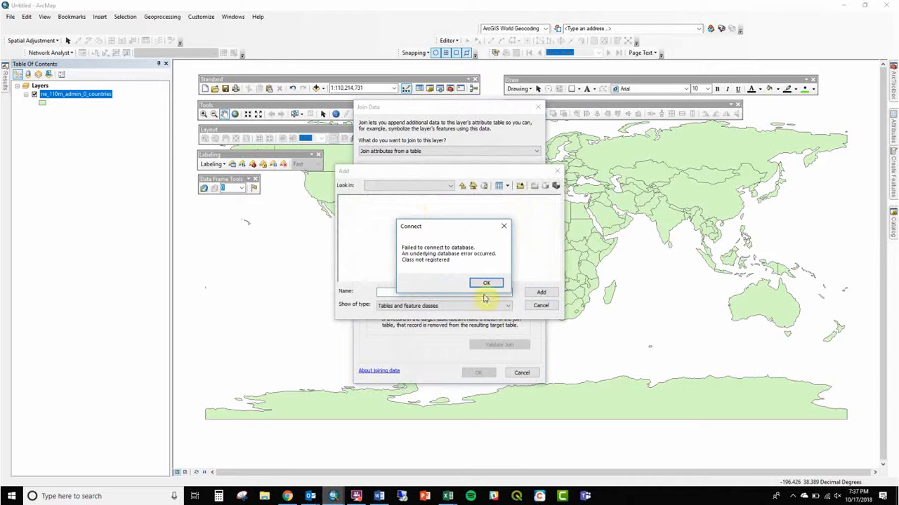
pyautogui.click(485, 284)
pyautogui.click(463, 186)
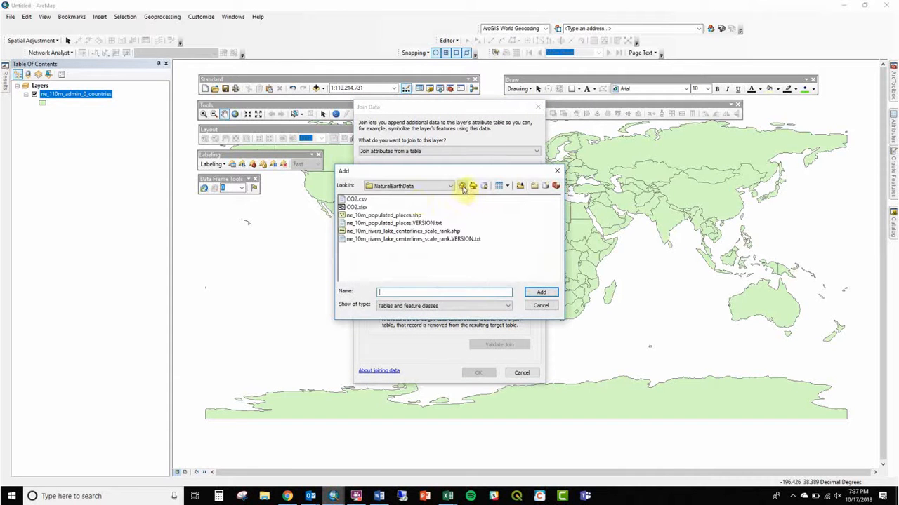
pyautogui.click(359, 200)
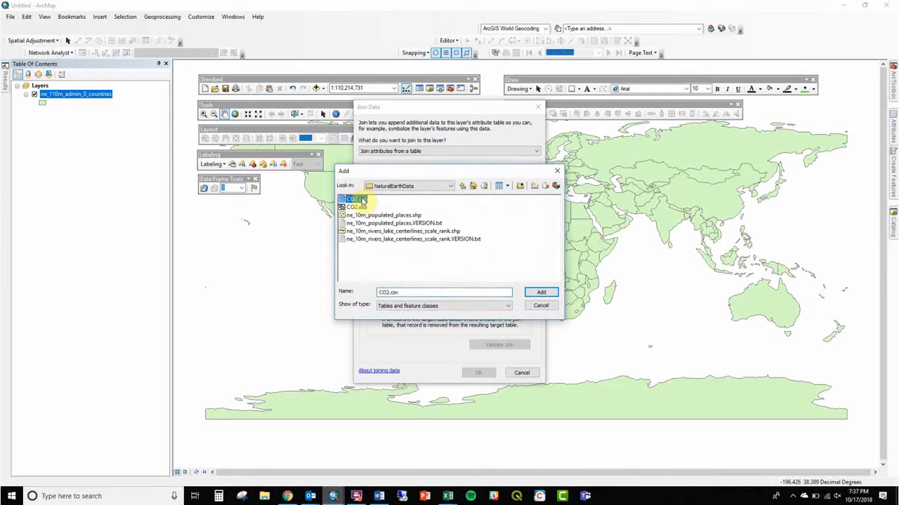
pyautogui.doubleClick(360, 199)
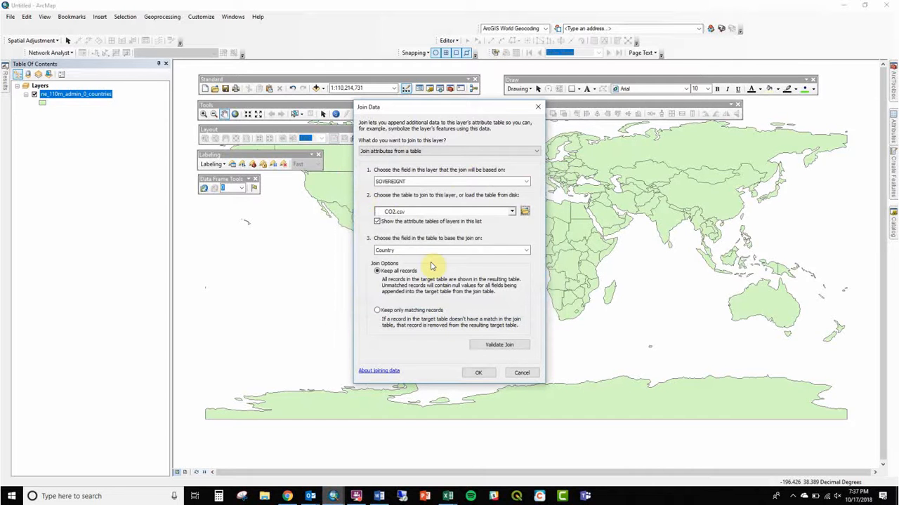
pyautogui.click(382, 254)
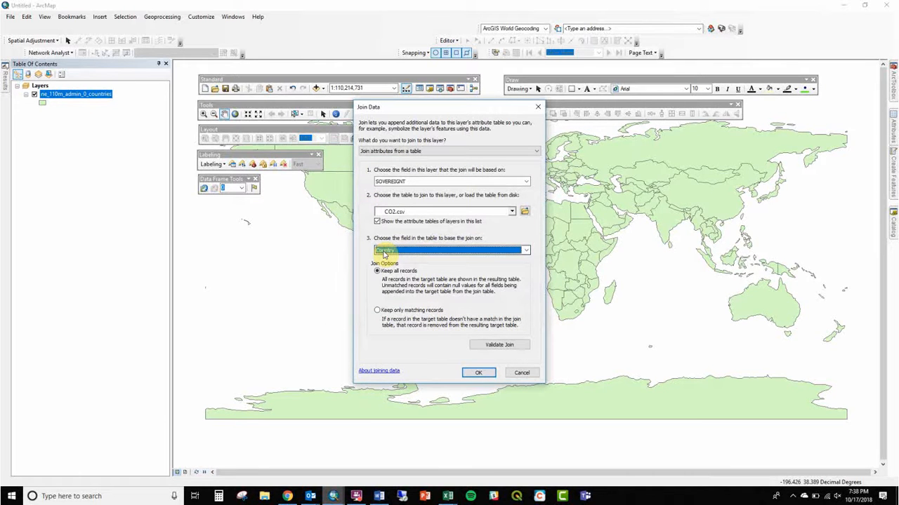
pyautogui.click(489, 345)
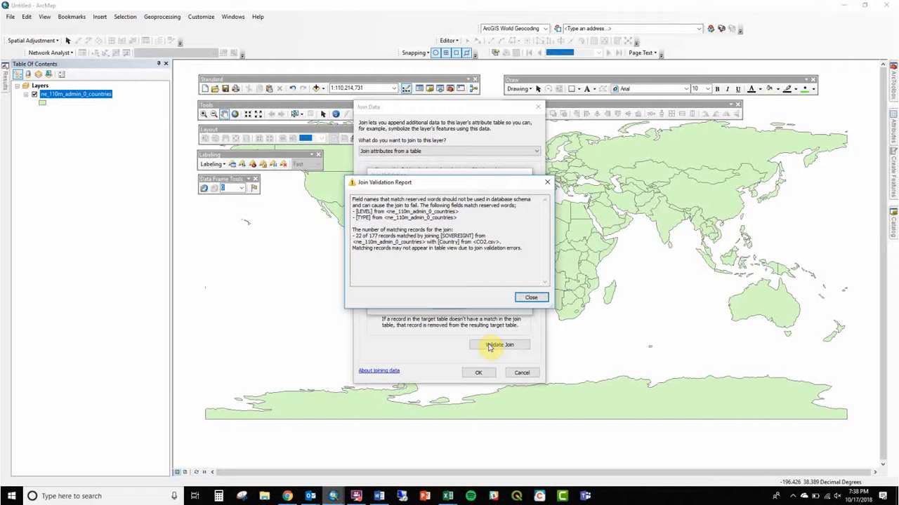
# Open CO2.xlsx in Excel, select all entries in the Country column to check their count, and minimize the workbook
pyautogui.click(453, 494)
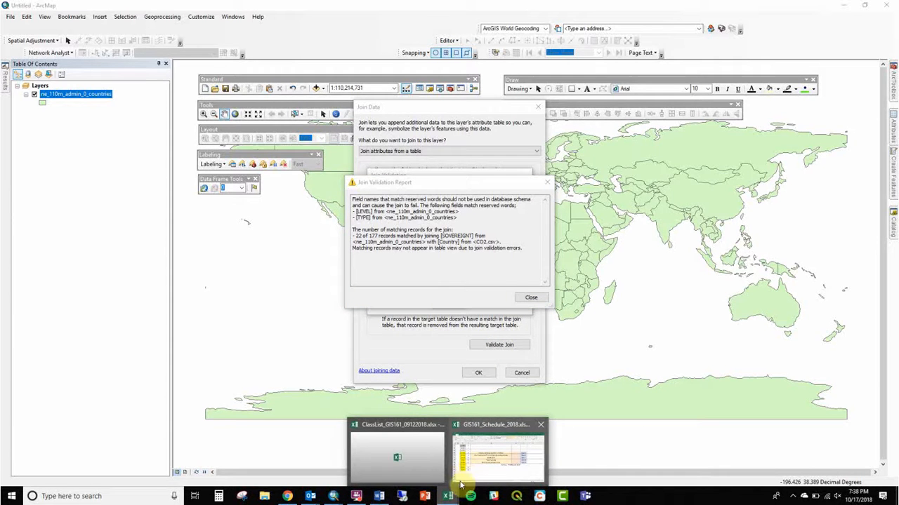
pyautogui.rightClick(448, 497)
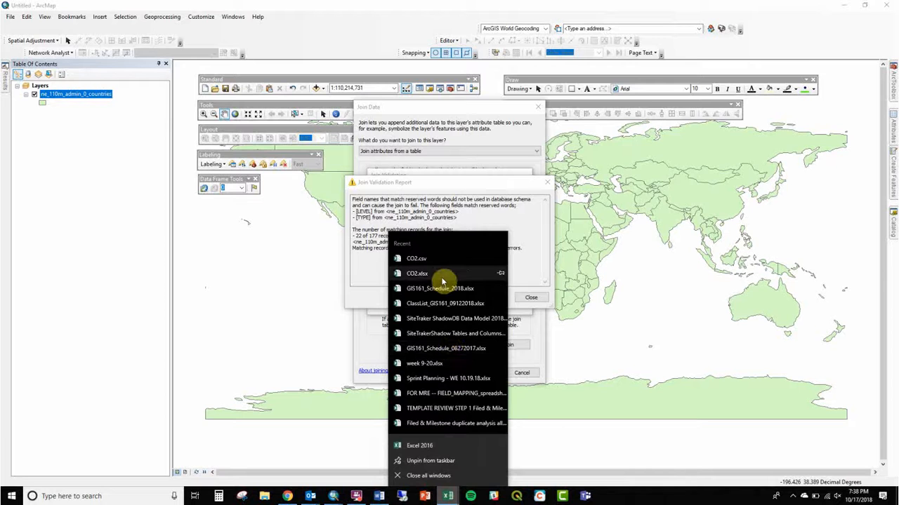
pyautogui.click(441, 276)
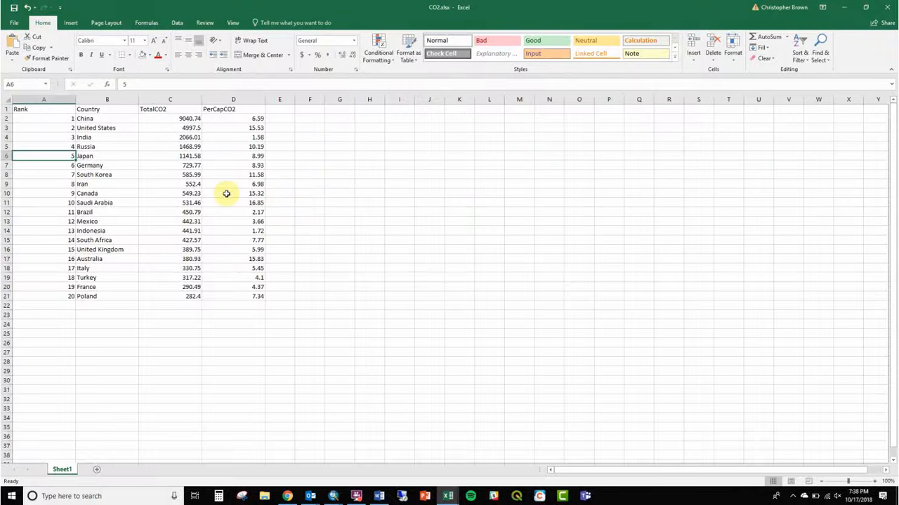
pyautogui.press('Right')
pyautogui.hotkey('ctrl', 'Up')
pyautogui.hotkey('ctrl', 'shift', 'Down')
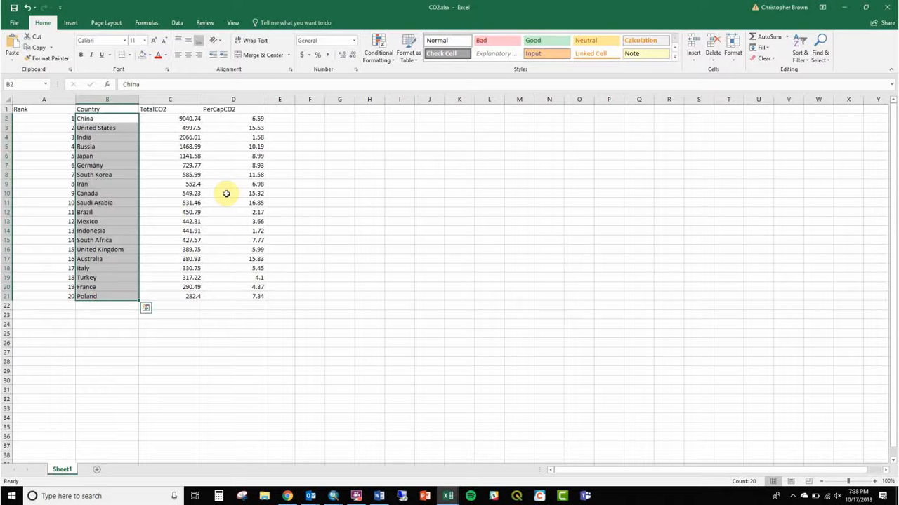
pyautogui.click(847, 6)
# Return to the ArcMap world map, dismiss the join validation report, and apply the join keeping all records
pyautogui.moveTo(333, 498)
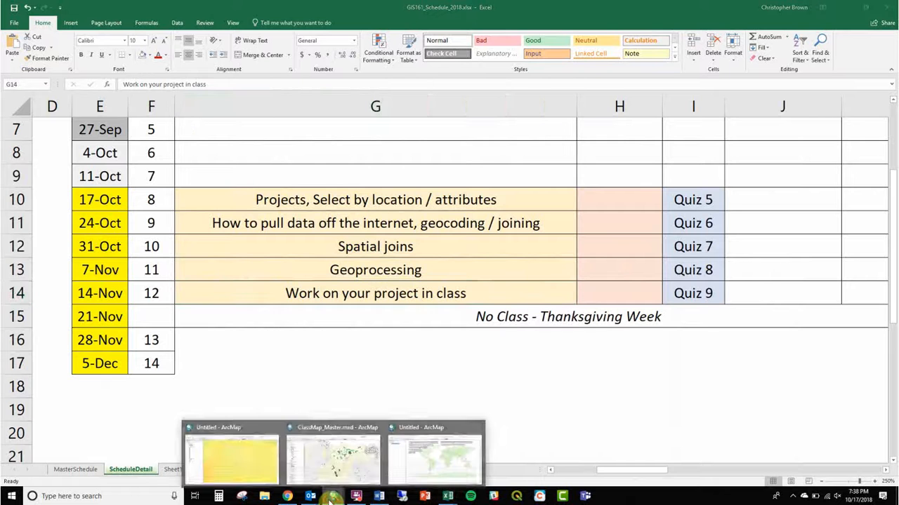
pyautogui.click(430, 460)
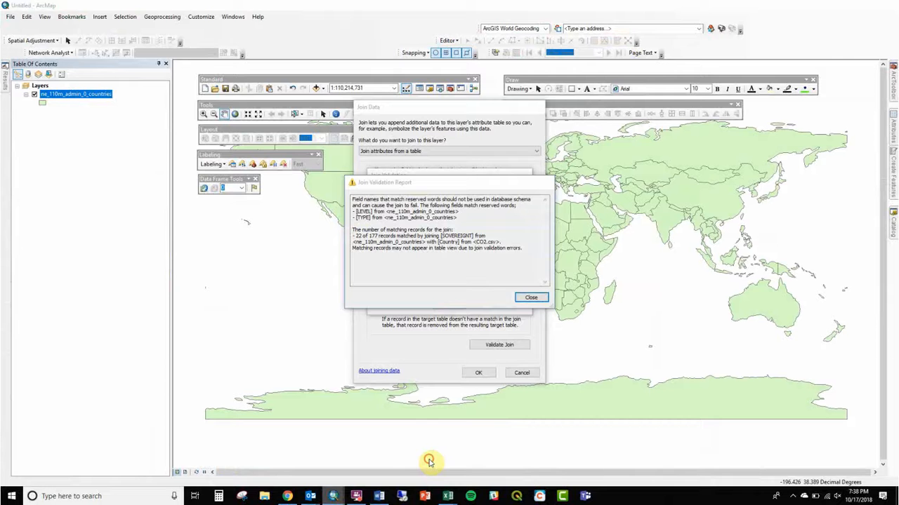
pyautogui.click(533, 298)
pyautogui.click(479, 373)
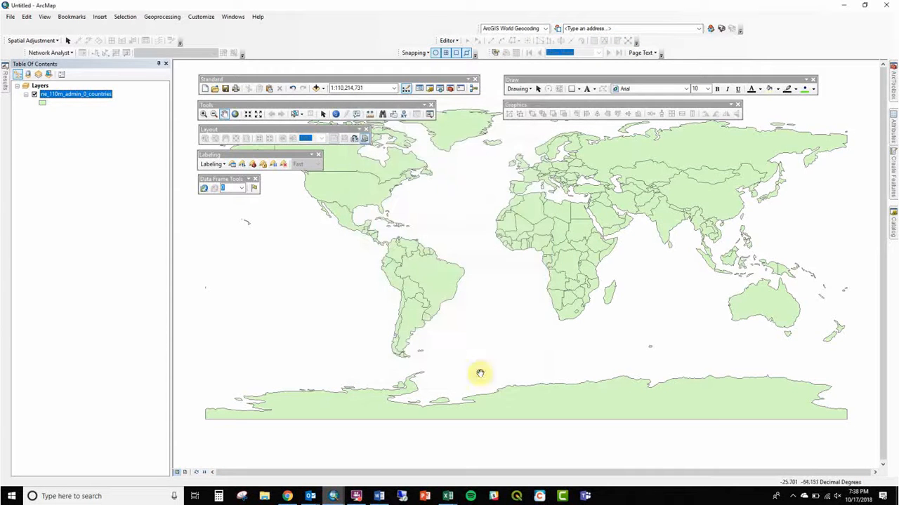
# Open the attribute table of ne_110m_admin_0_countries and examine the joined Rank, Country, TotalCO2 and PerCapCO2 fields
pyautogui.rightClick(90, 96)
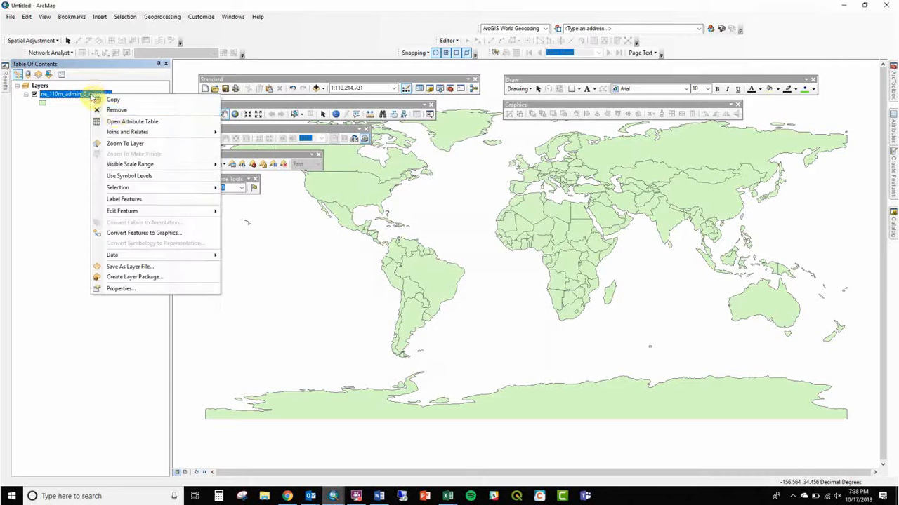
pyautogui.click(119, 123)
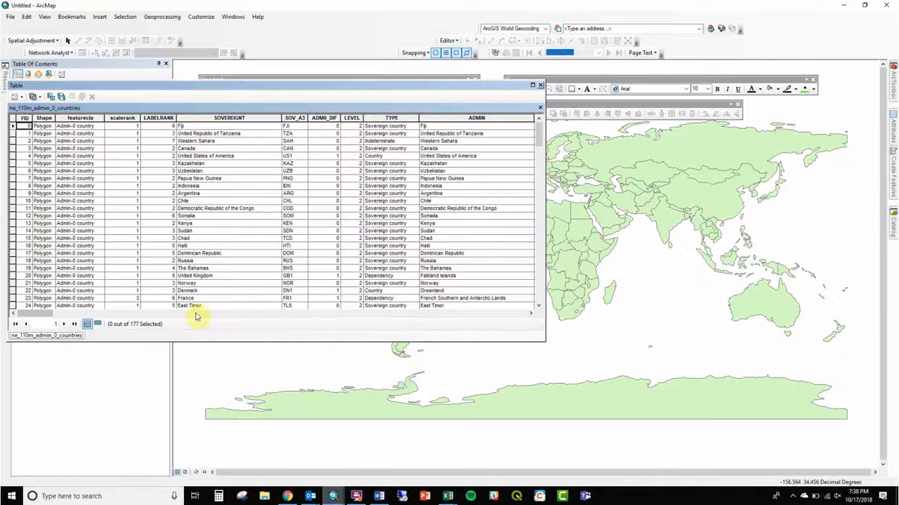
pyautogui.moveTo(36, 314); pyautogui.dragTo(534, 306)
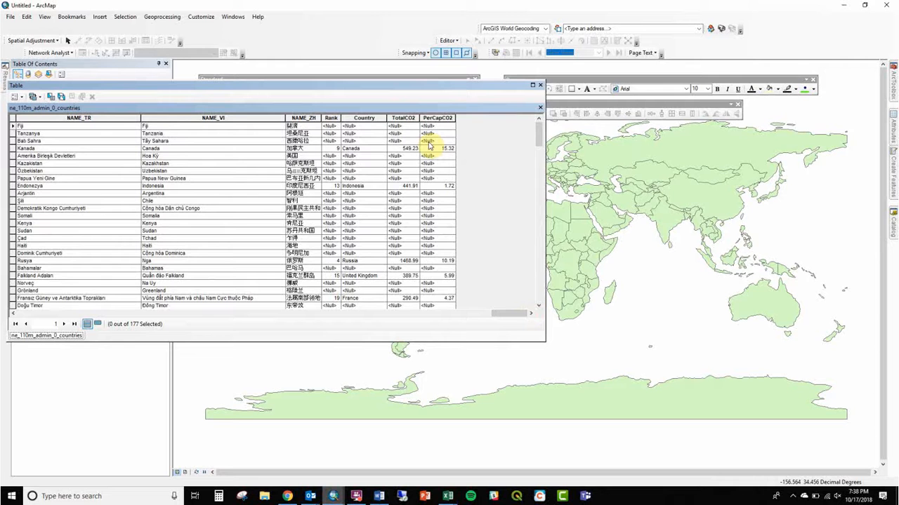
# Sort the attribute table by PerCapCO2 in descending order, check the highest emitters, and close the table
pyautogui.moveTo(365, 118); pyautogui.dragTo(423, 132)
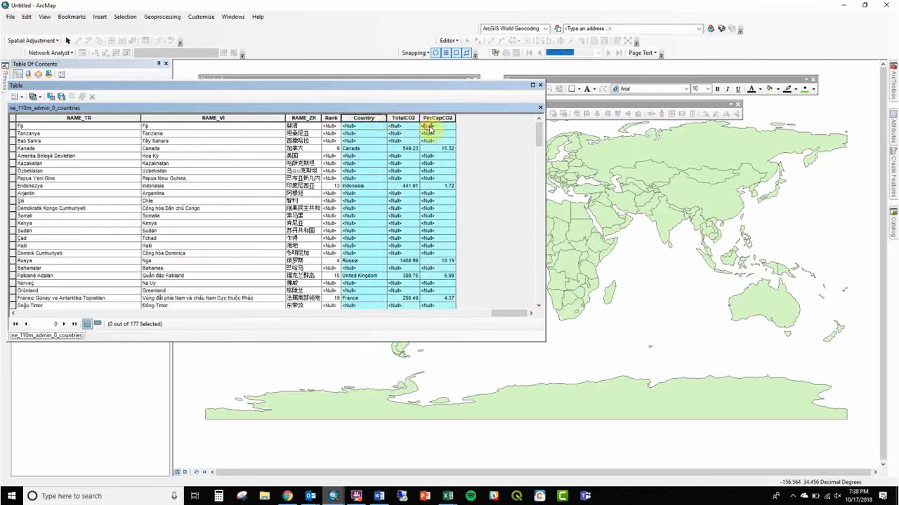
pyautogui.click(370, 118)
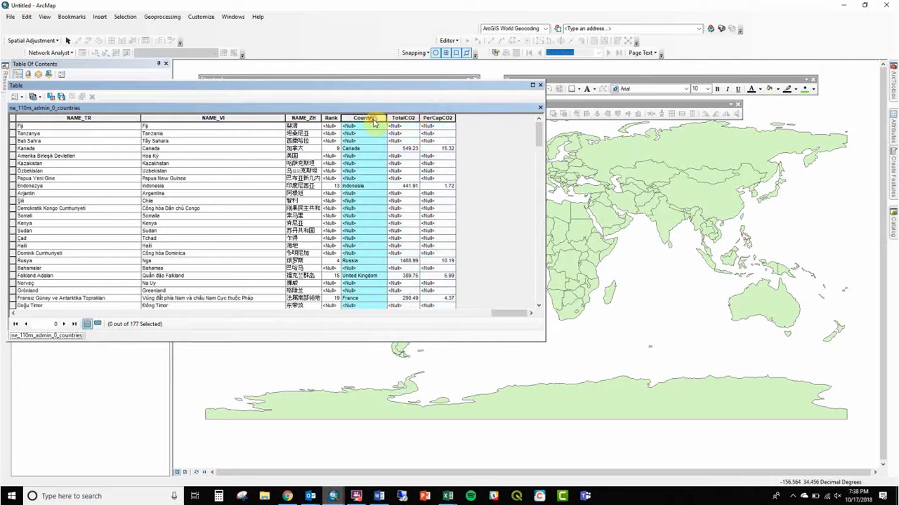
pyautogui.doubleClick(434, 118)
pyautogui.doubleClick(434, 118)
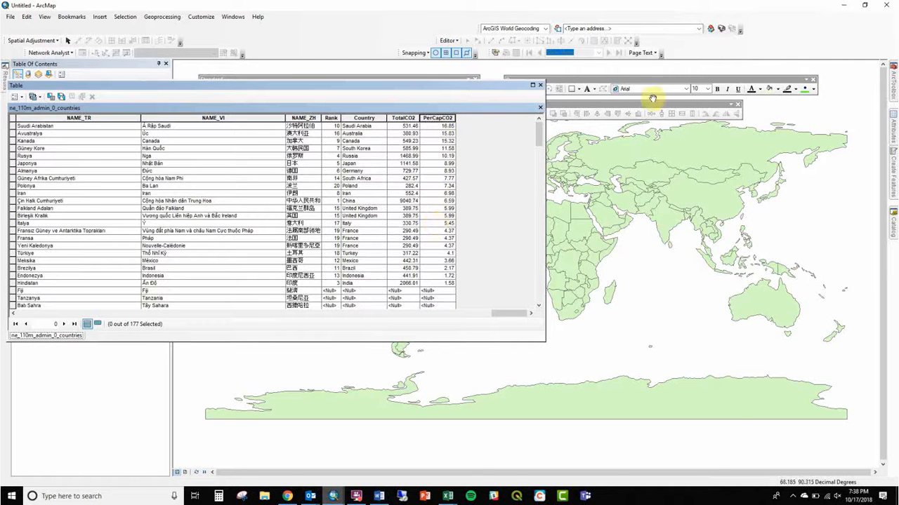
pyautogui.click(537, 85)
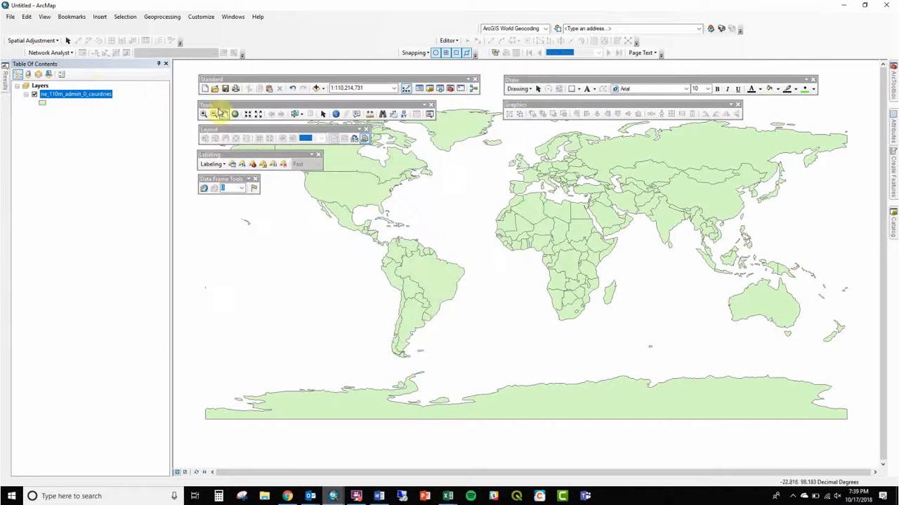
# Symbolize ne_110m_admin_0_countries with graduated colors using PerCapCO2 as the value field and apply it to the map
pyautogui.doubleClick(96, 96)
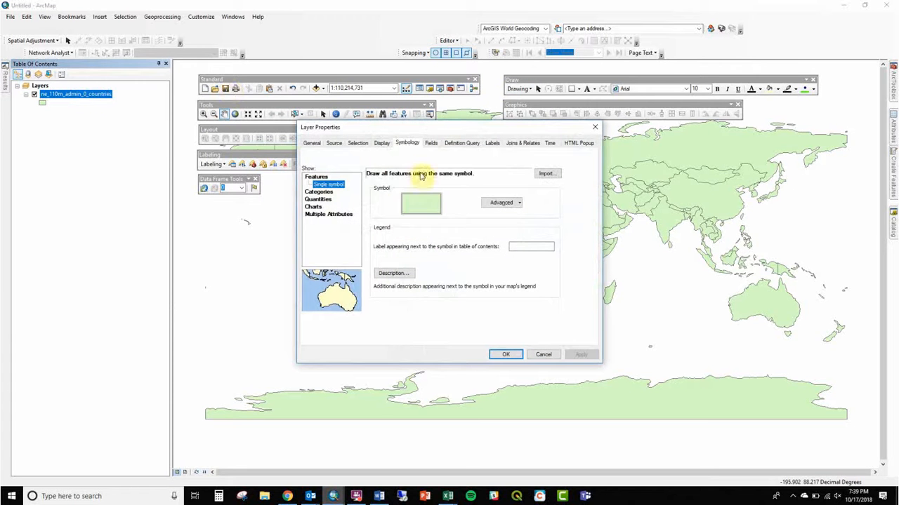
pyautogui.click(328, 194)
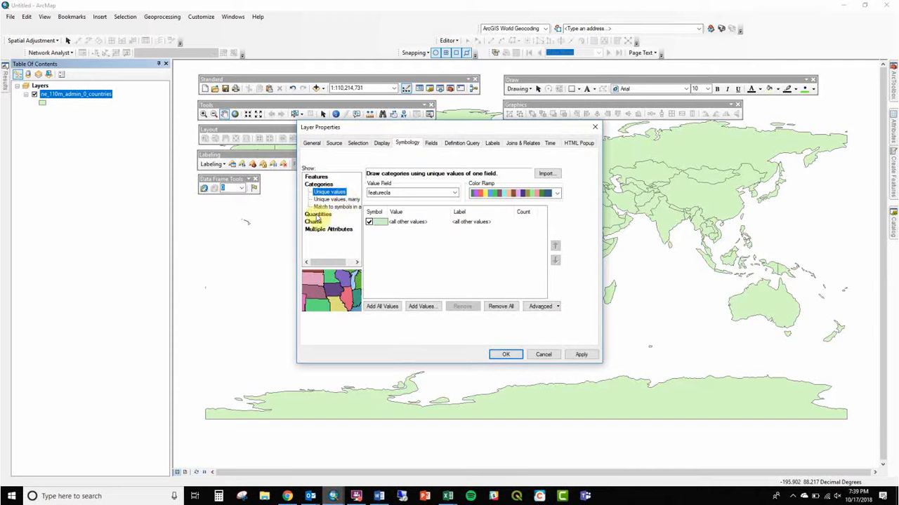
pyautogui.click(315, 214)
pyautogui.click(449, 193)
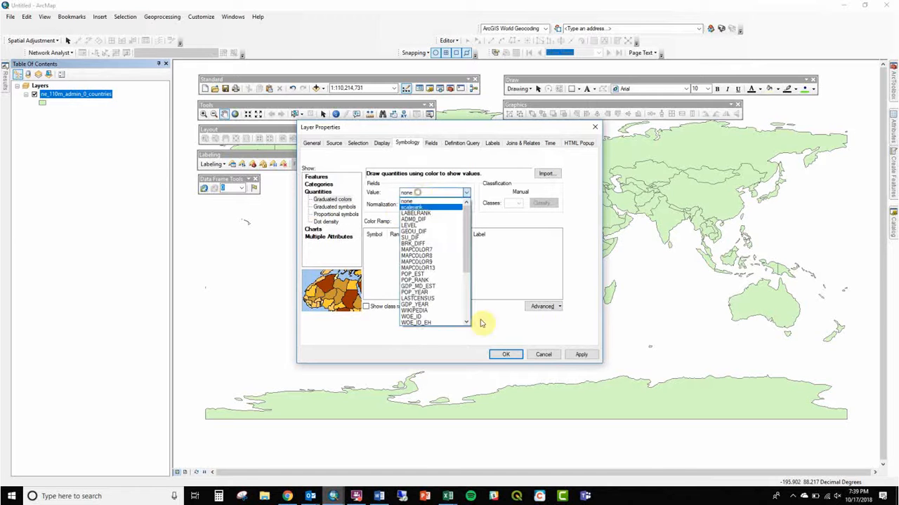
pyautogui.scroll(-5, 451, 321)
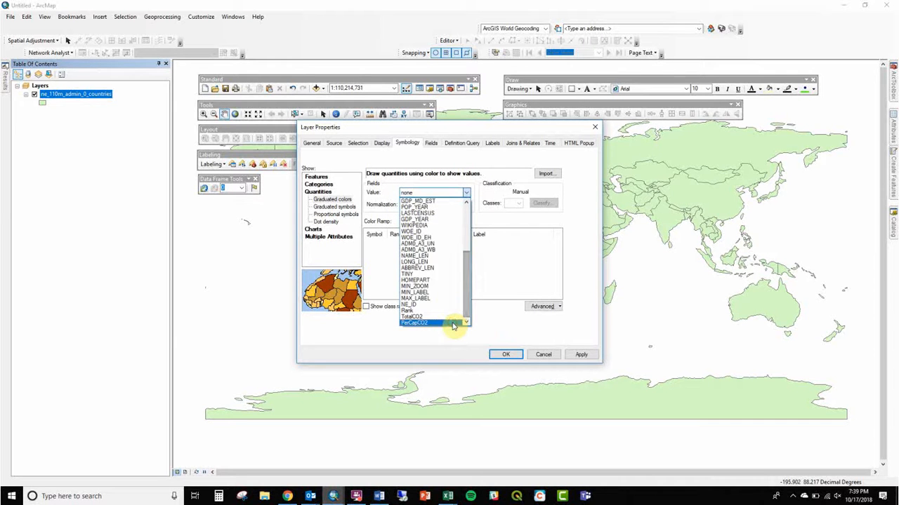
pyautogui.click(450, 324)
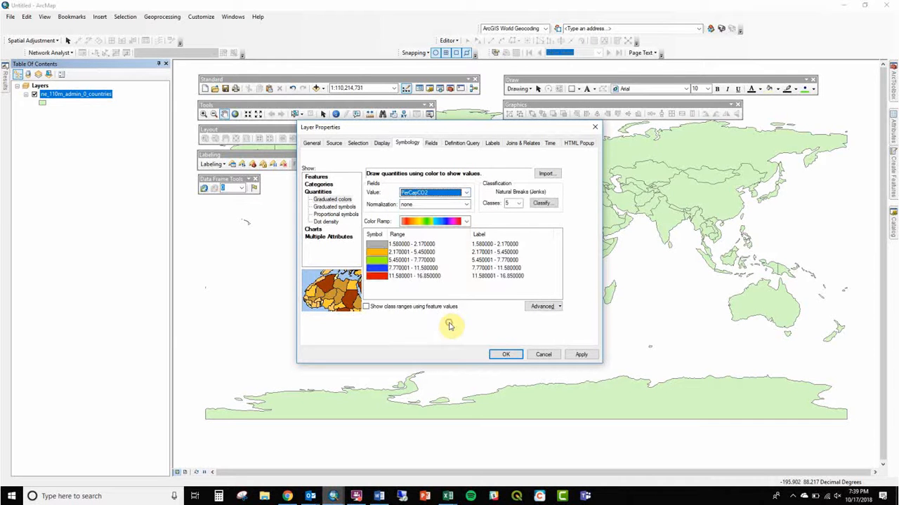
pyautogui.click(495, 354)
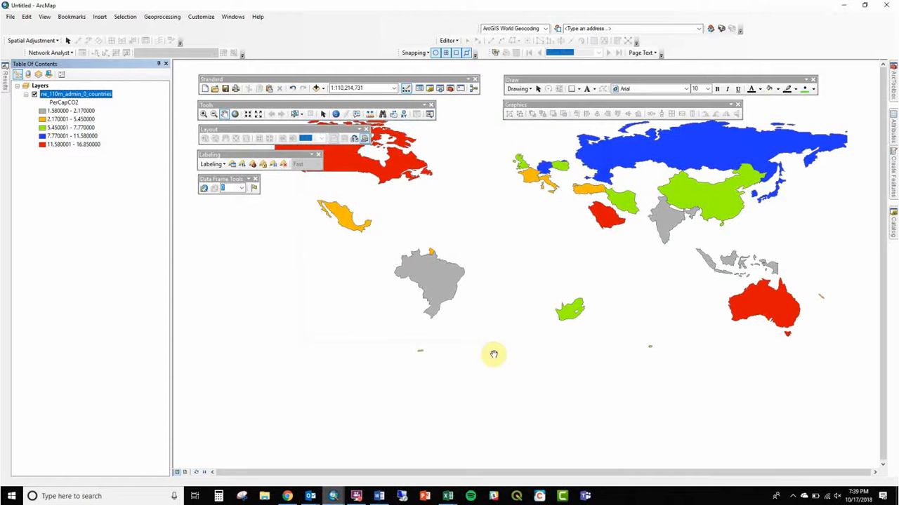
# Copy the ne_110m_admin_0_countries layer and paste the duplicate into the Layers data frame
pyautogui.rightClick(79, 98)
pyautogui.press('Escape')
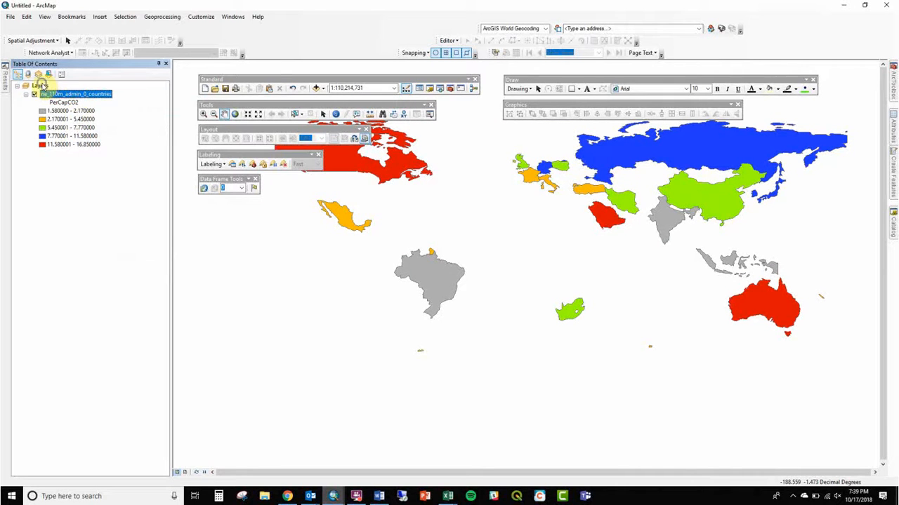
pyautogui.rightClick(42, 83)
pyautogui.click(67, 132)
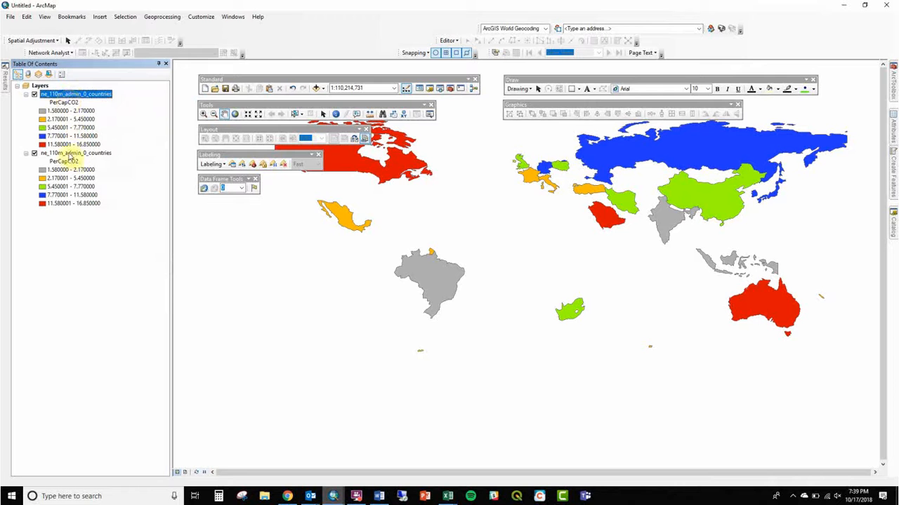
# Change the lower duplicate countries layer to a single symbol with a white fill as a backdrop for countries without data
pyautogui.doubleClick(70, 155)
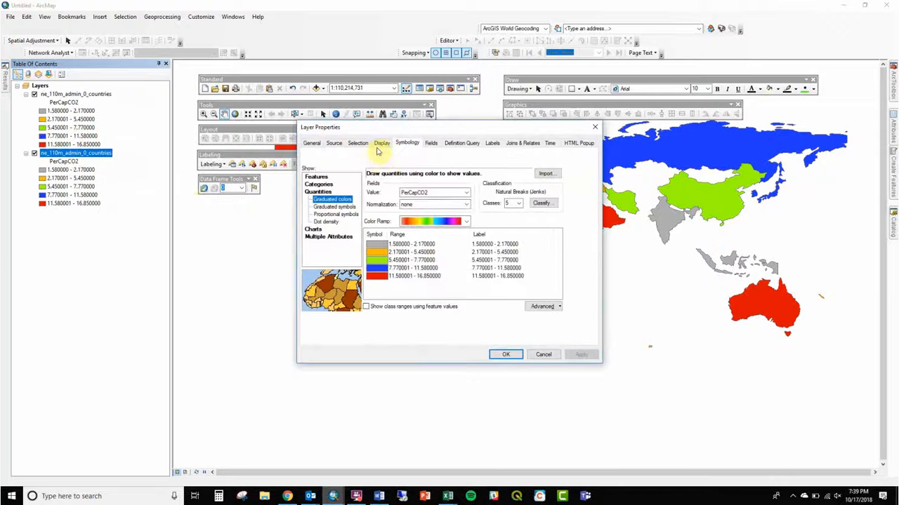
pyautogui.click(316, 177)
pyautogui.click(421, 206)
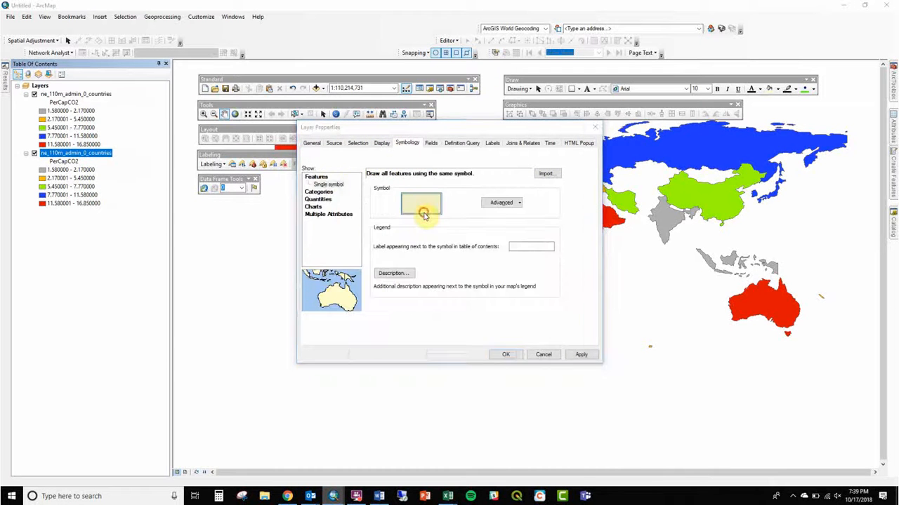
pyautogui.click(555, 211)
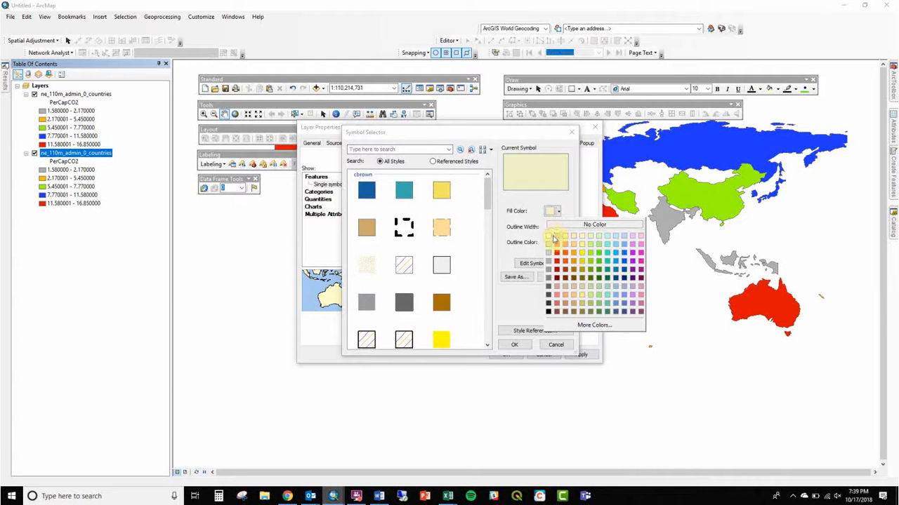
pyautogui.click(550, 242)
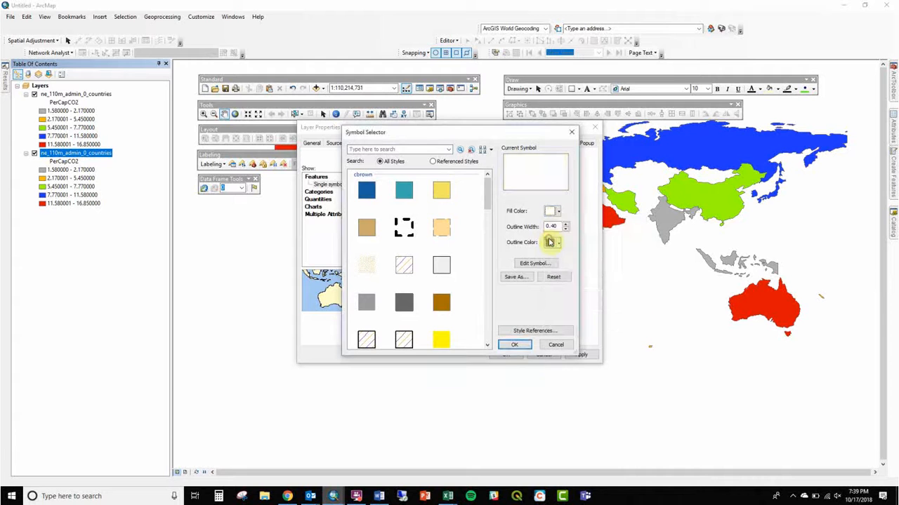
pyautogui.click(515, 343)
pyautogui.click(512, 354)
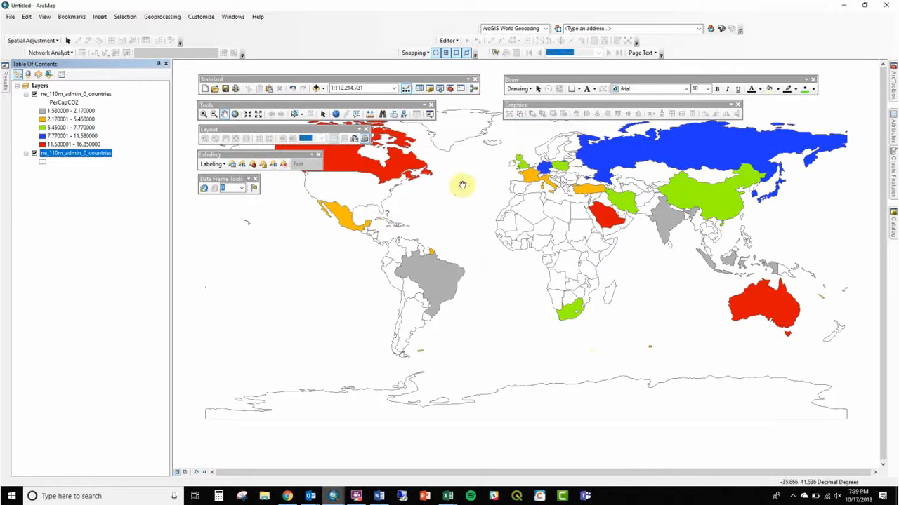
pyautogui.moveTo(462, 186); pyautogui.dragTo(455, 244)
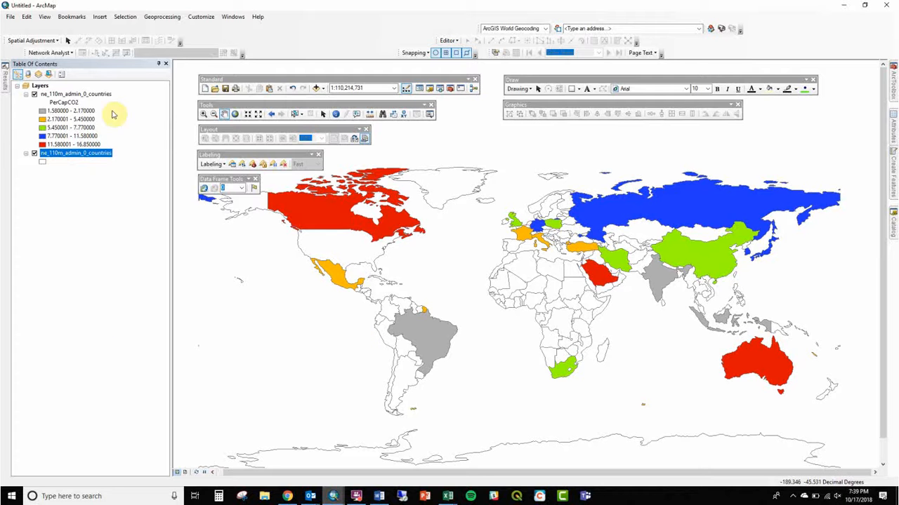
# Open the attribute table of the upper PerCapCO2 layer and select the two rows whose joined Country is United Kingdom
pyautogui.rightClick(90, 96)
pyautogui.click(140, 120)
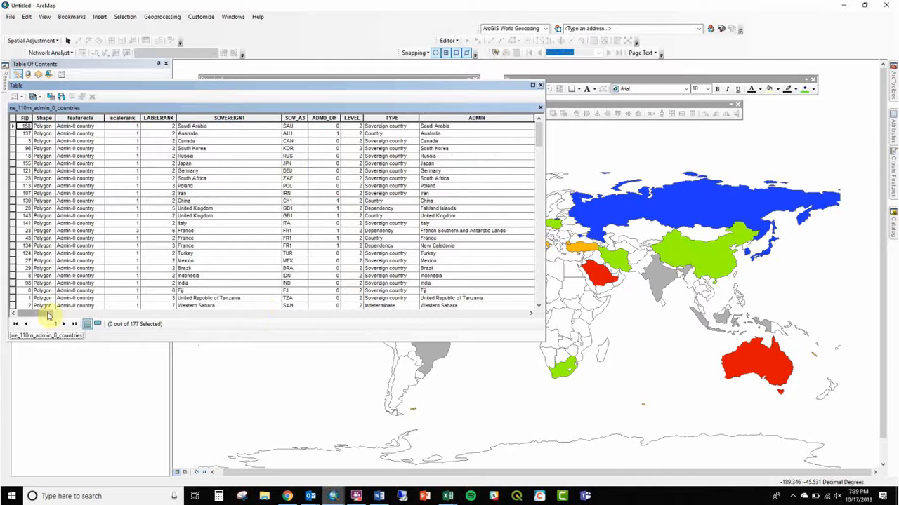
pyautogui.moveTo(47, 314); pyautogui.dragTo(533, 316)
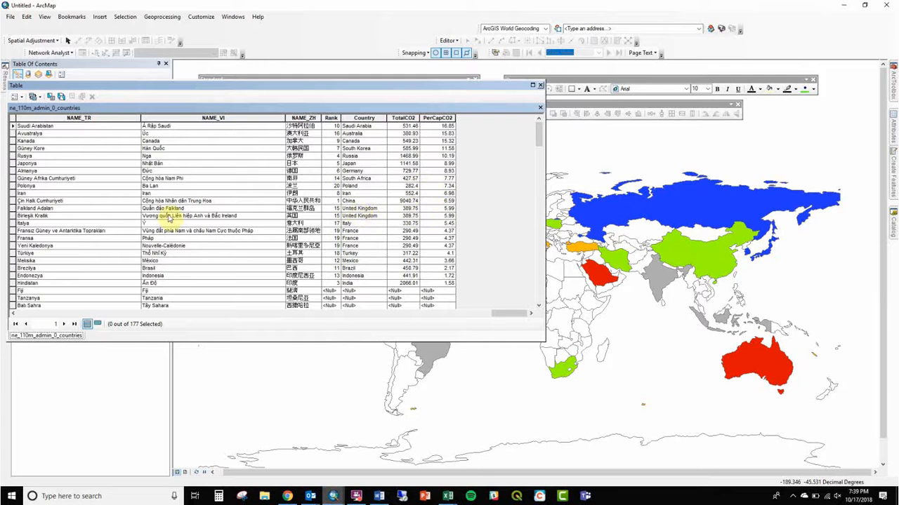
pyautogui.moveTo(14, 209); pyautogui.dragTo(14, 216)
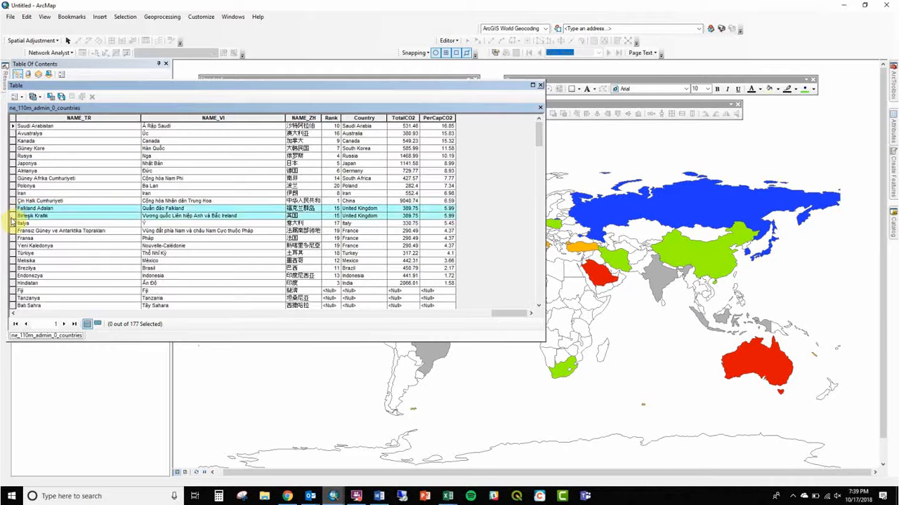
# Zoom the map in on the United Kingdom and examine the SOVEREIGNT, TYPE and ADMIN fields of the selected rows
pyautogui.moveTo(502, 90); pyautogui.dragTo(538, 270)
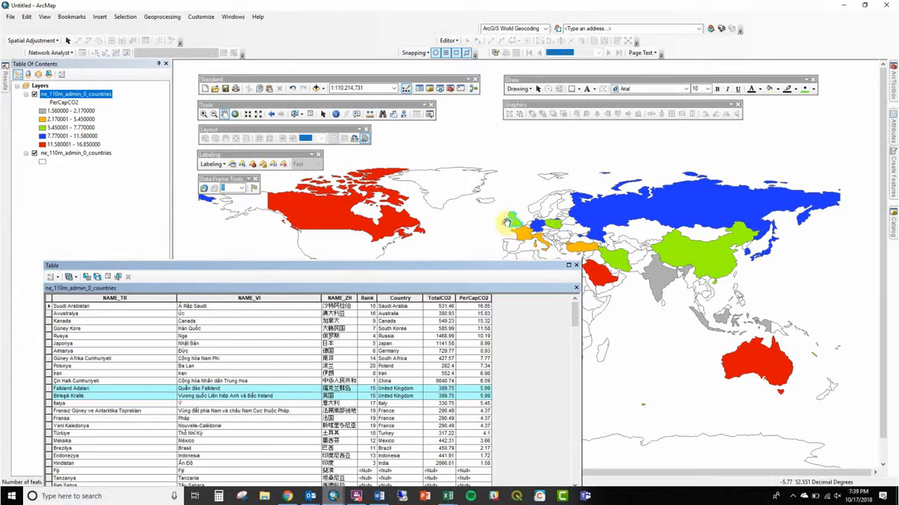
pyautogui.click(204, 114)
pyautogui.moveTo(486, 213); pyautogui.dragTo(537, 244)
pyautogui.moveTo(503, 271); pyautogui.dragTo(465, 229)
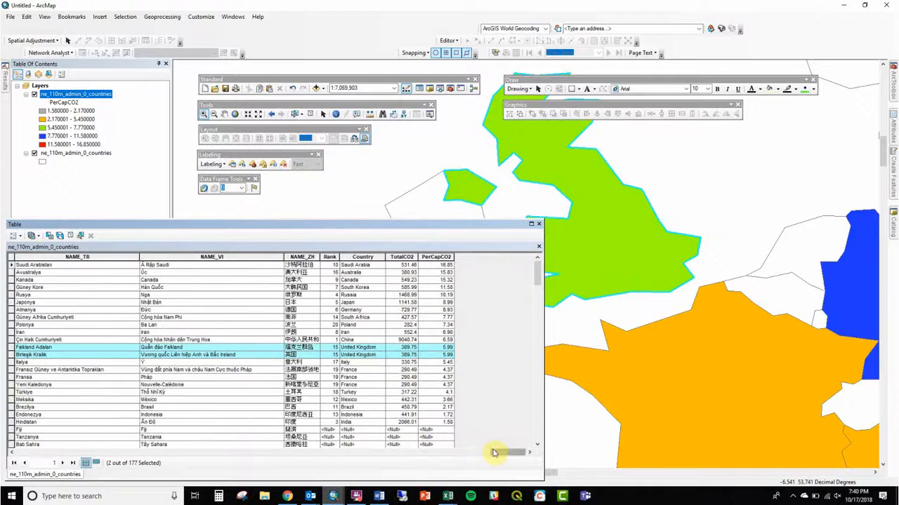
pyautogui.moveTo(493, 452); pyautogui.dragTo(41, 422)
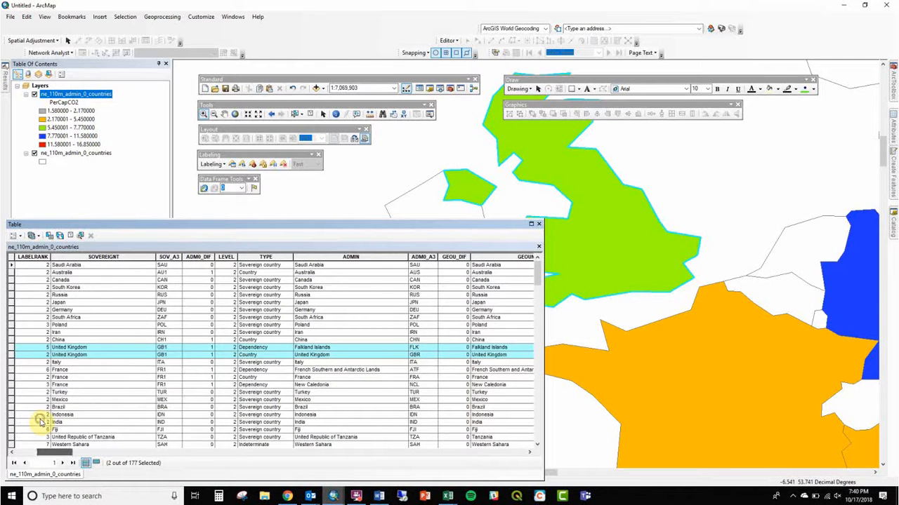
# Return the map to the previous world extent and close the attribute table to view both selected territories
pyautogui.click(271, 115)
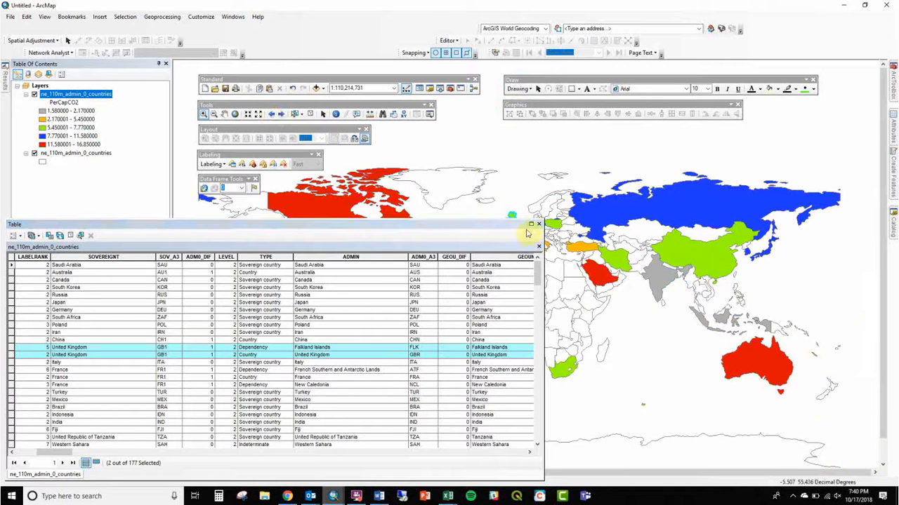
pyautogui.click(539, 224)
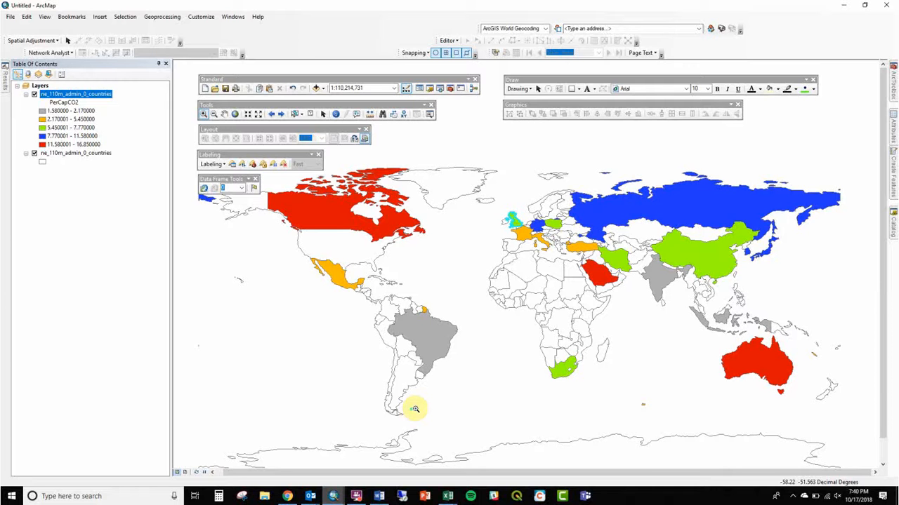
pyautogui.click(356, 497)
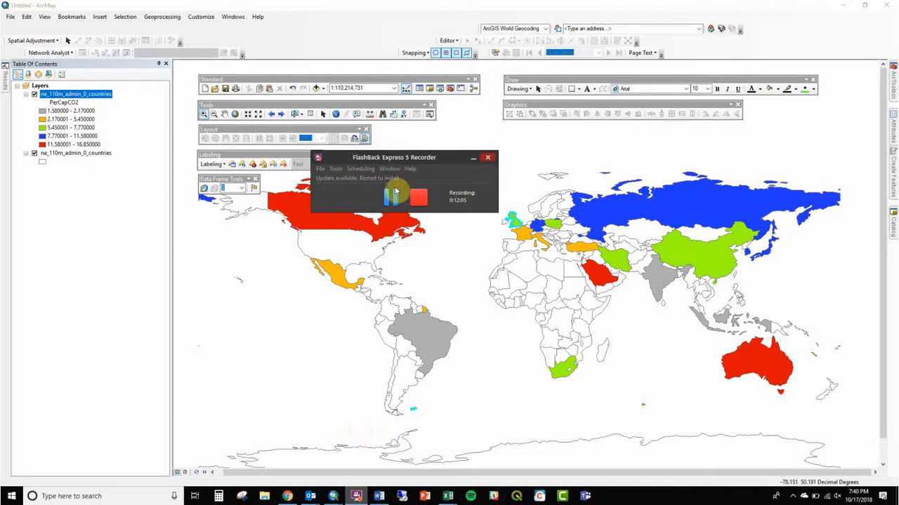